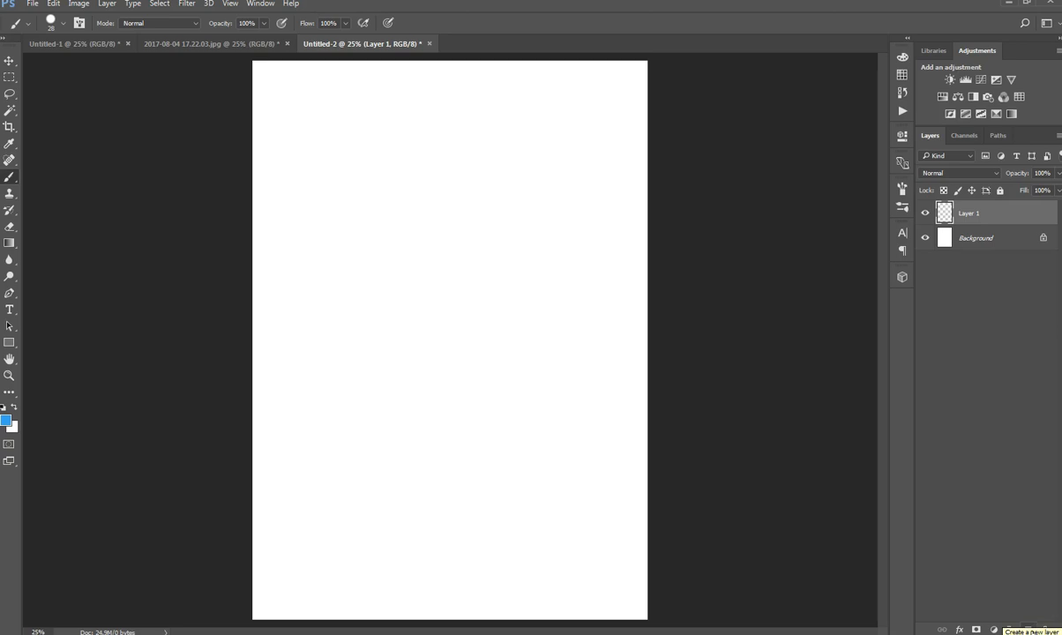
Step: Add a new empty layer above Layer 1, and make Layer 1 the active layer for painting
left_click(1029, 630)
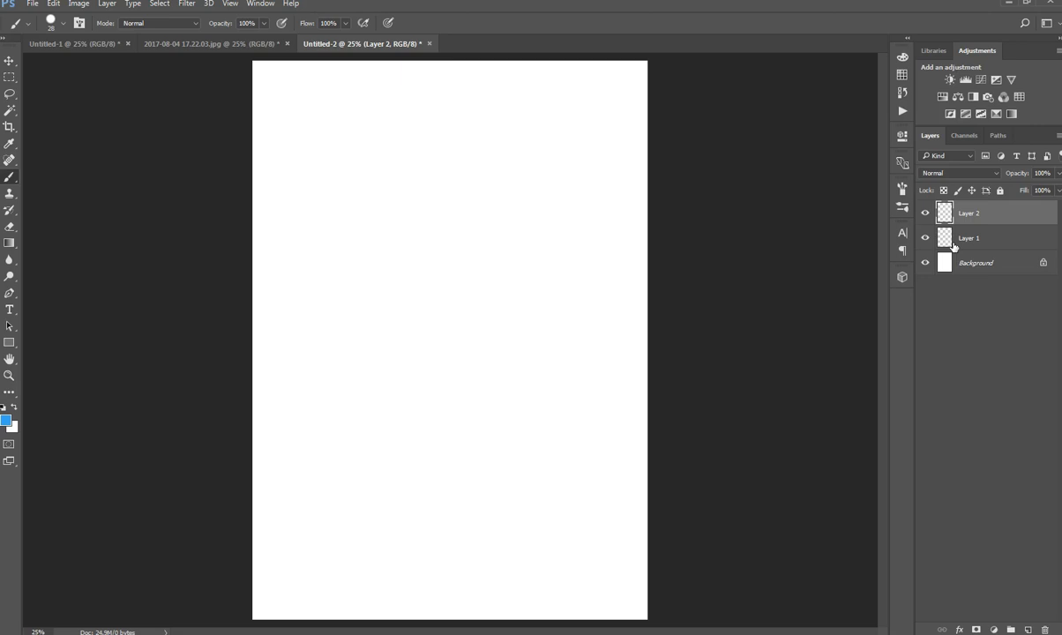
left_click(955, 243)
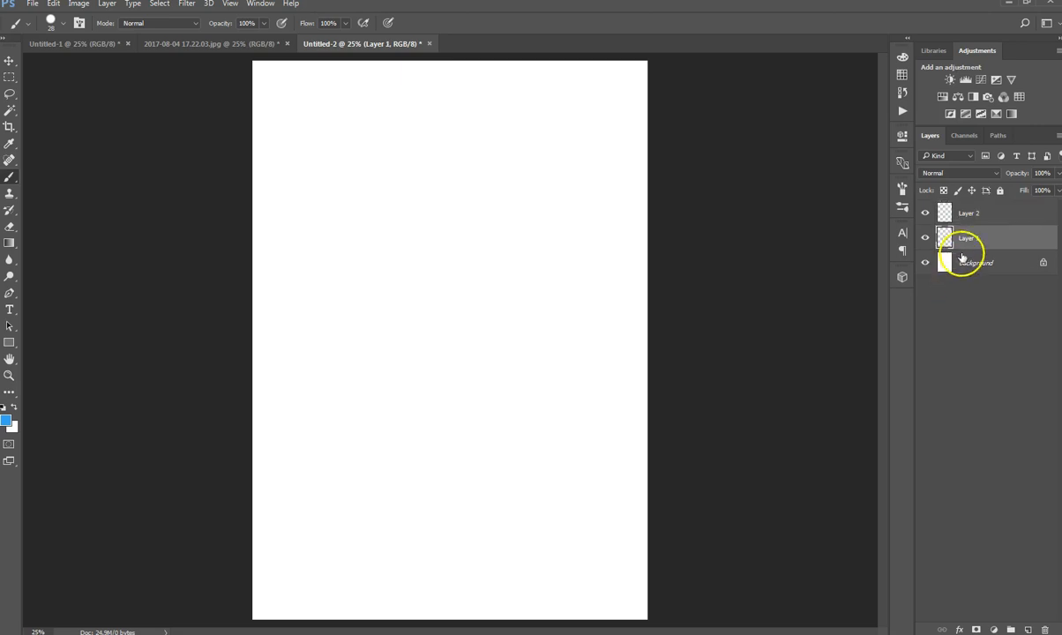
left_click(962, 262)
mouse_move(970, 239)
left_mouse_down()
mouse_move(978, 219)
mouse_move(980, 237)
left_mouse_up()
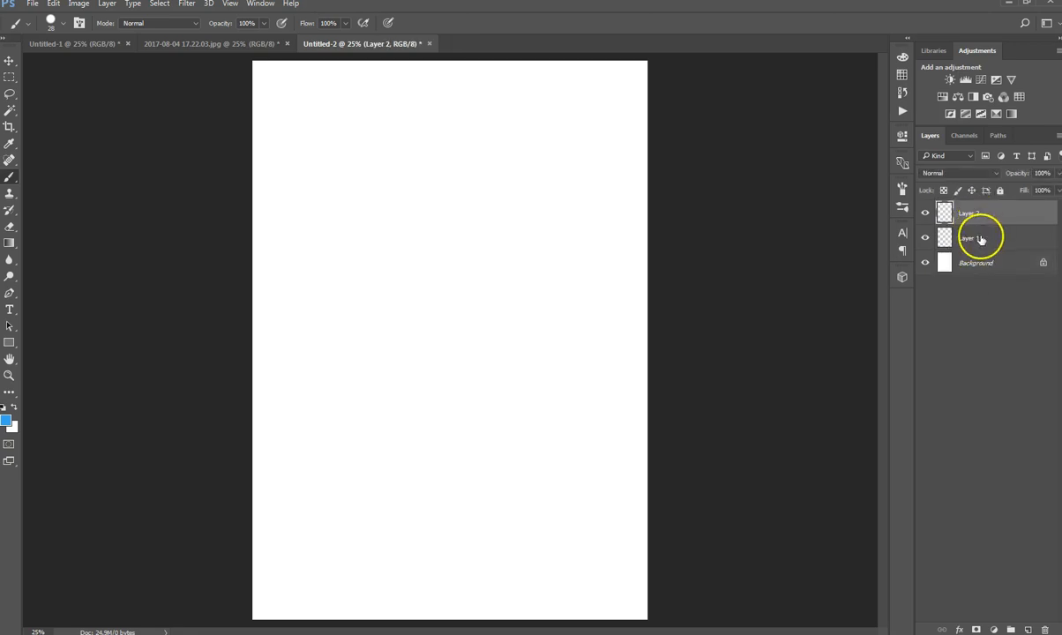
left_click(973, 212)
left_click(988, 238)
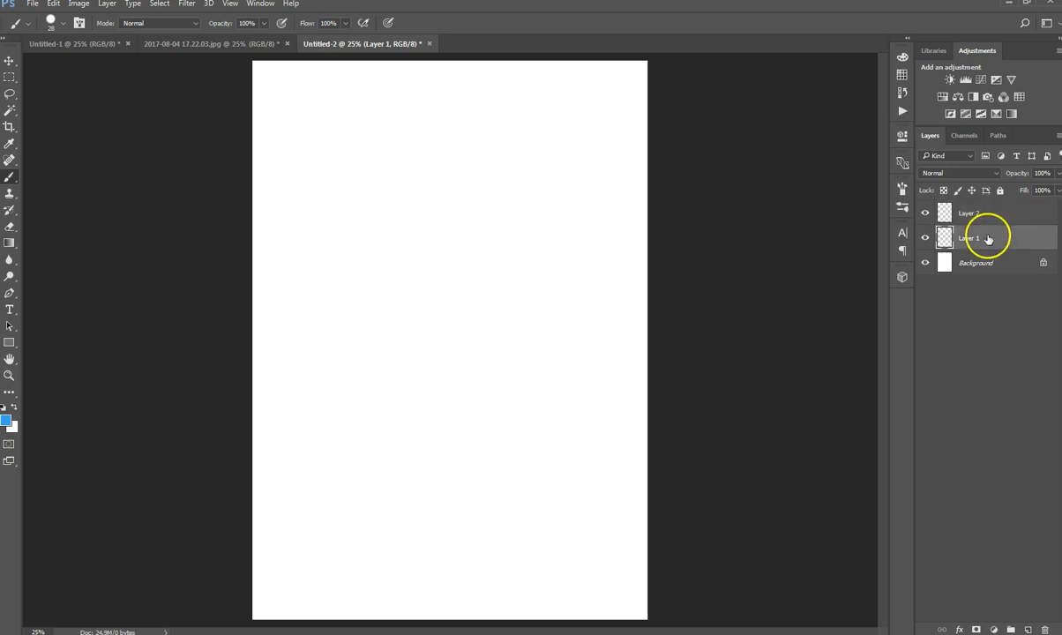
Step: Open the foreground colour picker and choose green #31bf34
left_click(6, 421)
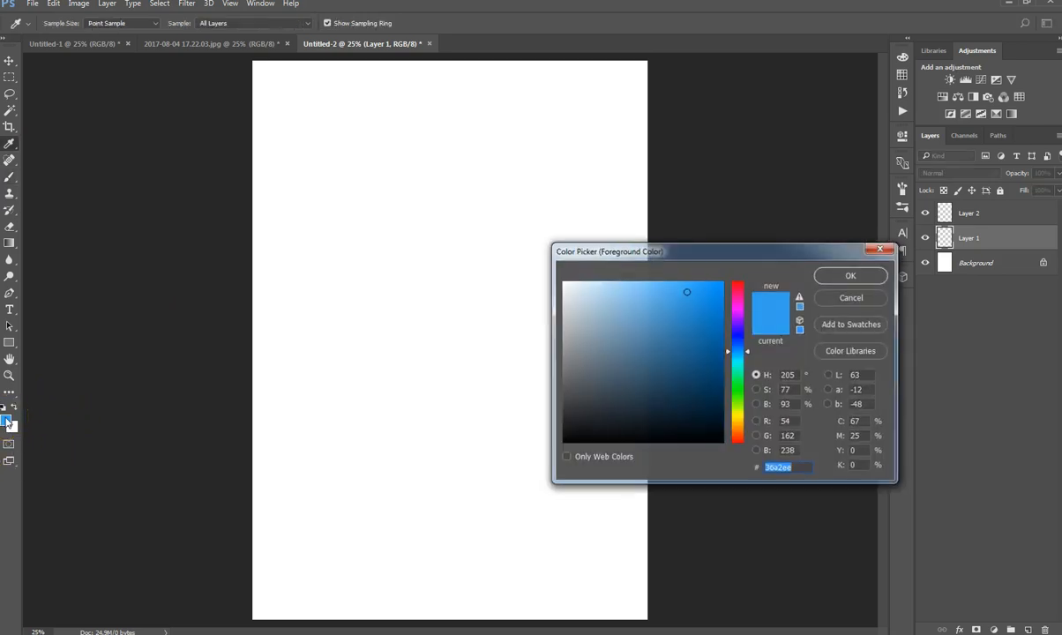
left_click_drag(649, 315, 739, 385)
left_click(682, 321)
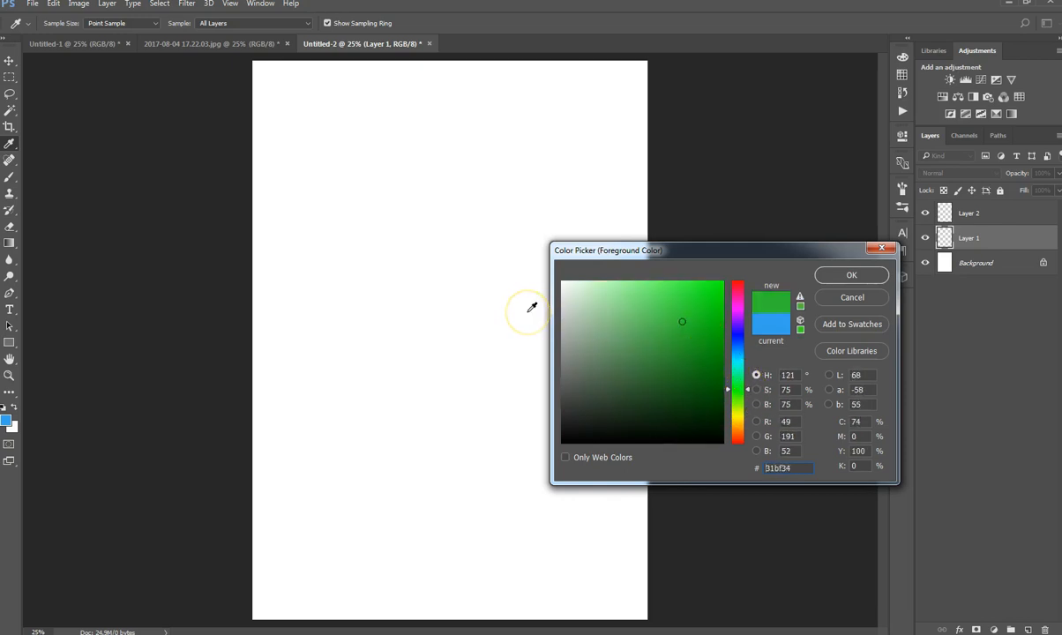
Step: Try sampling dark grey from the workspace and white from the canvas as the foreground colour
left_click(235, 150)
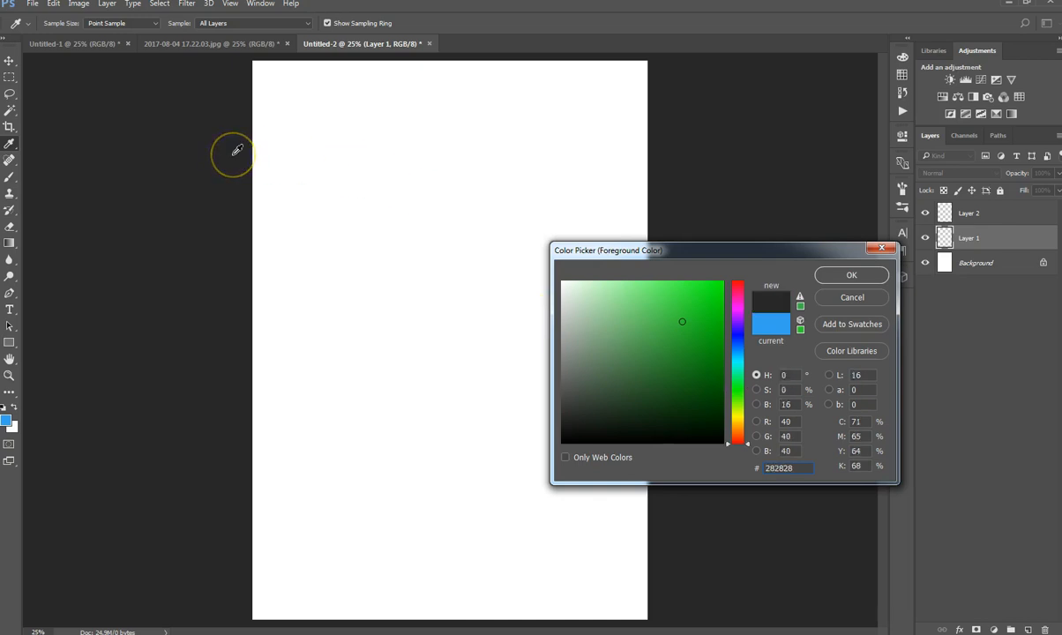
left_click(339, 130)
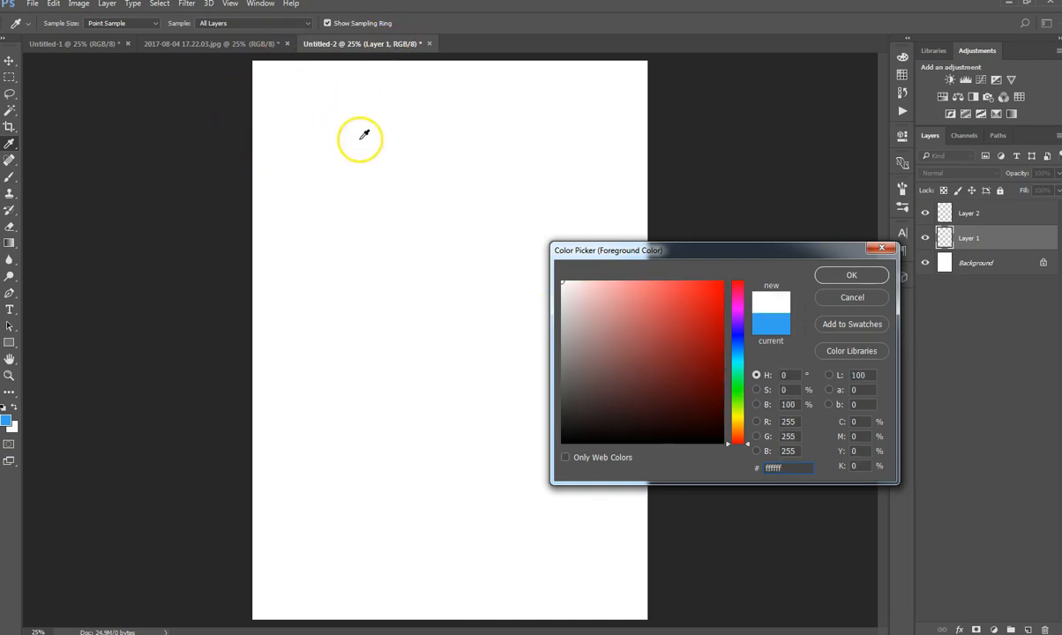
left_click(224, 168)
left_click(334, 253)
left_click(205, 248)
left_click(281, 240)
left_click(188, 247)
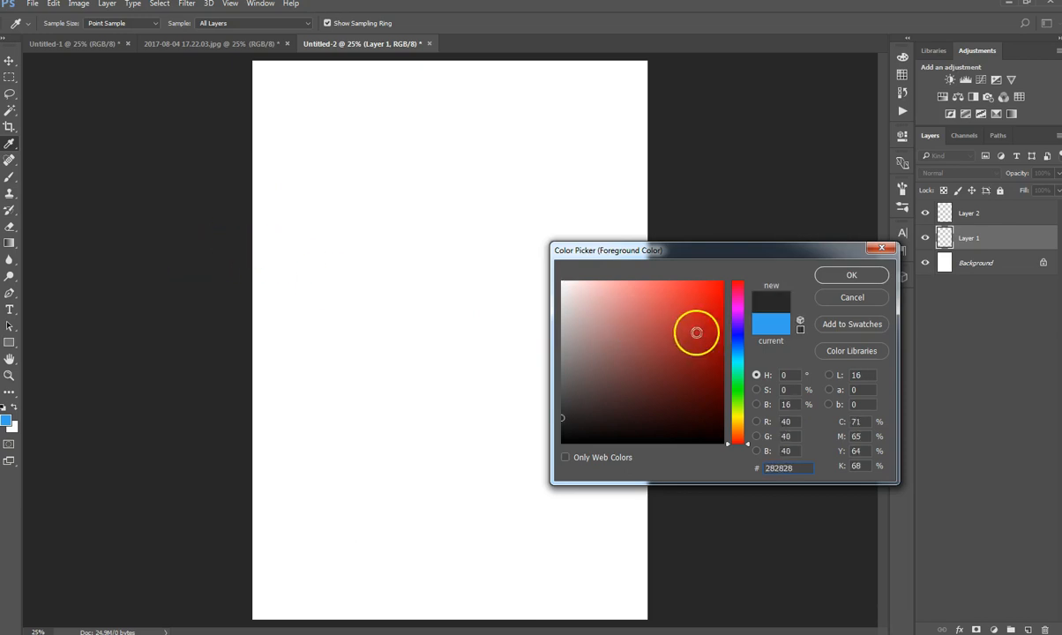
Step: Set the foreground colour to blue #4470df
left_click(705, 306)
mouse_move(737, 341)
left_mouse_down()
mouse_move(736, 351)
mouse_move(674, 302)
left_mouse_up()
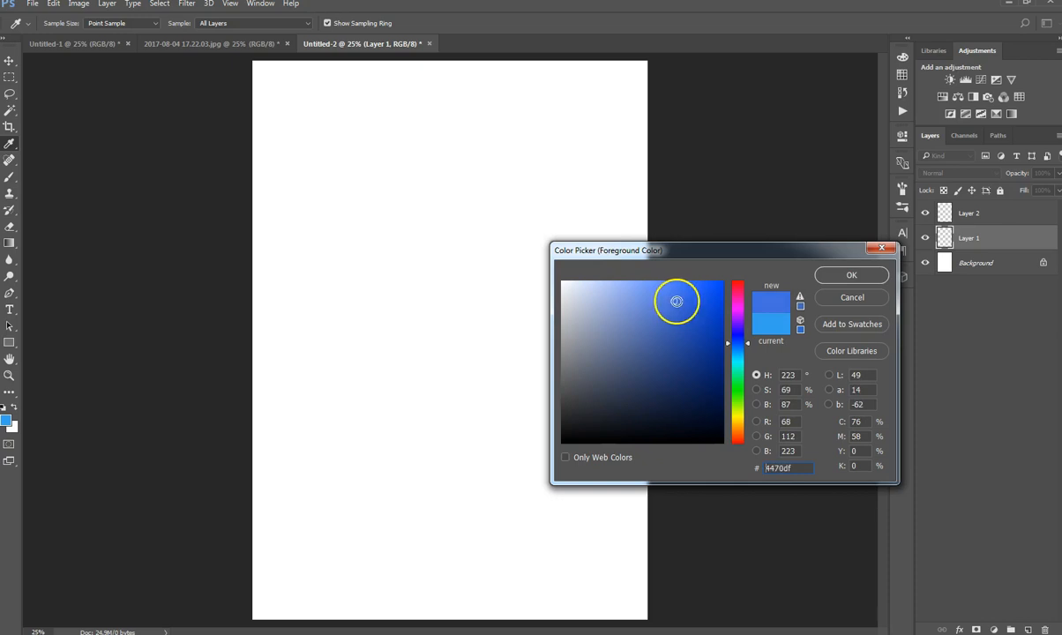
left_click(836, 275)
Step: Paint two thin angular blue strokes in the upper-left part of the canvas with the hard 28 px Brush
key("b")
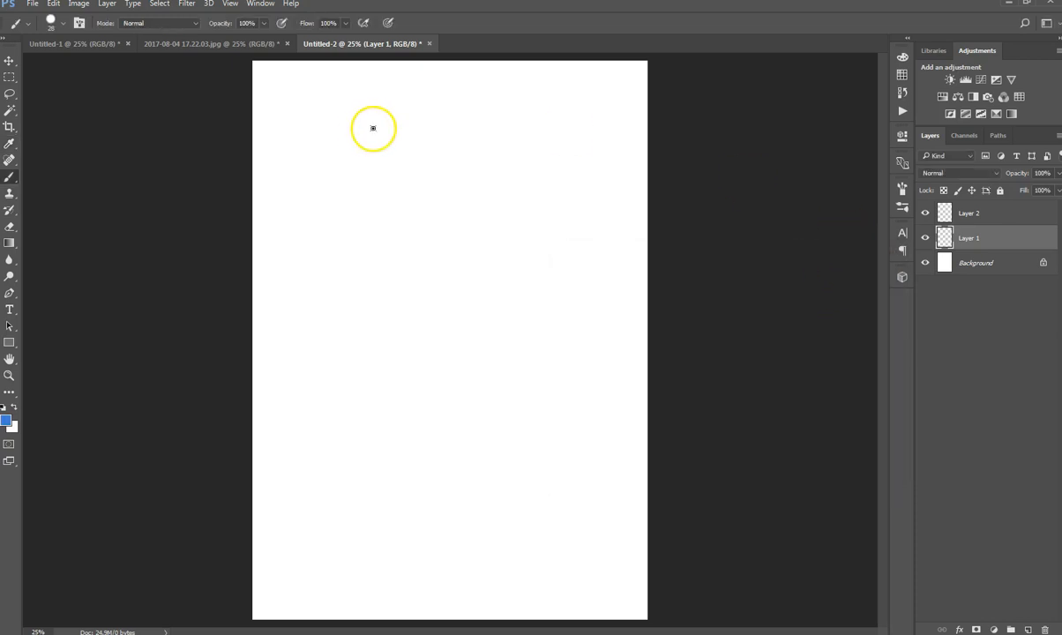
mouse_move(384, 121)
left_mouse_down()
mouse_move(330, 155)
mouse_move(395, 189)
mouse_move(407, 154)
mouse_move(414, 171)
mouse_move(405, 198)
left_mouse_up()
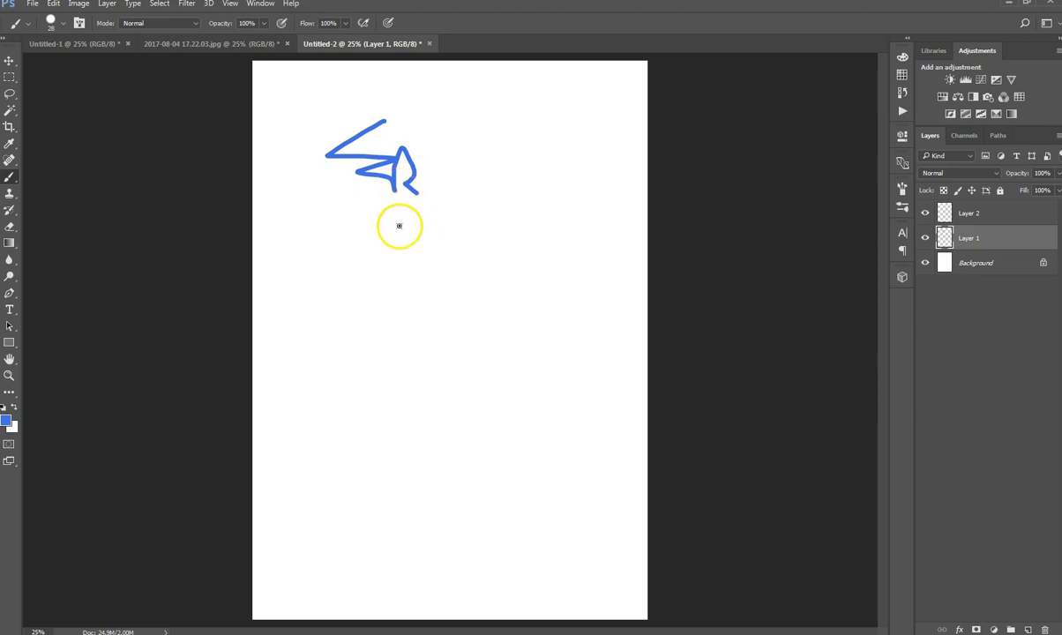
mouse_move(350, 200)
left_mouse_down()
mouse_move(346, 230)
mouse_move(415, 227)
left_mouse_up()
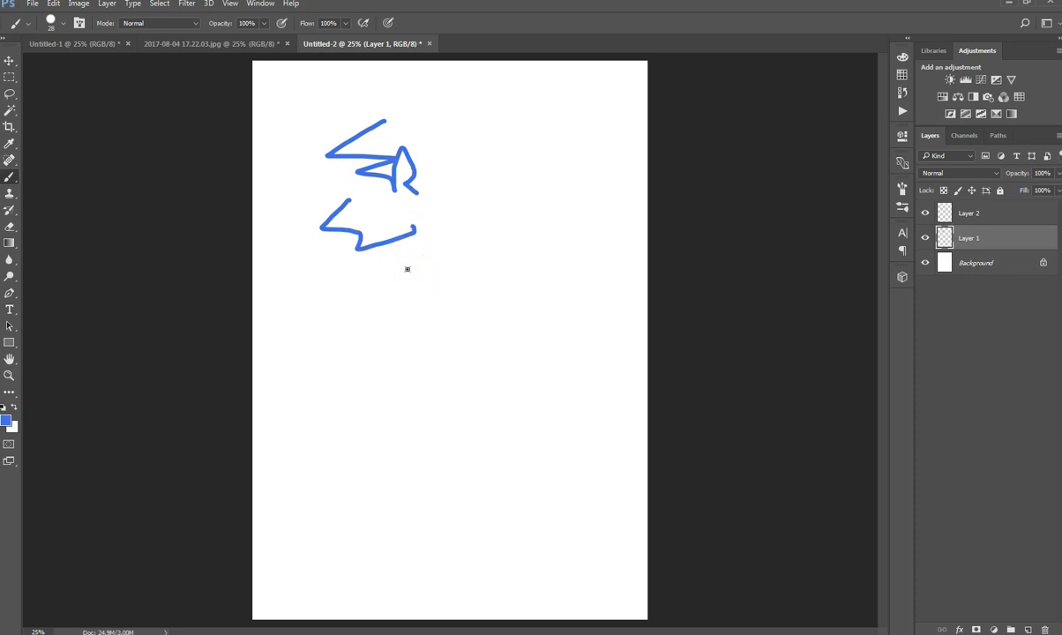
Step: Set the brush size to 70 px and paint a short thick S-shaped stroke to the right of the thin ones
right_click(407, 270)
left_click_drag(485, 300, 505, 304)
left_click_drag(491, 215, 491, 244)
Step: Lower the brush hardness to about 31% and paint two soft-edged wavy strokes, one mid-canvas and one near the canvas's left edge
right_click(467, 268)
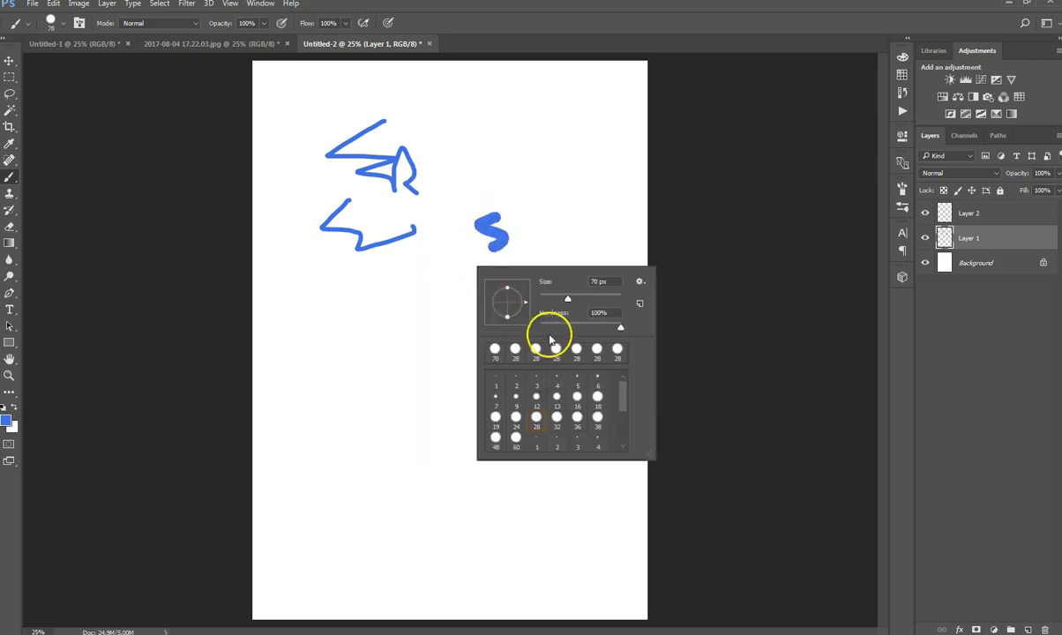
left_click_drag(620, 326, 561, 329)
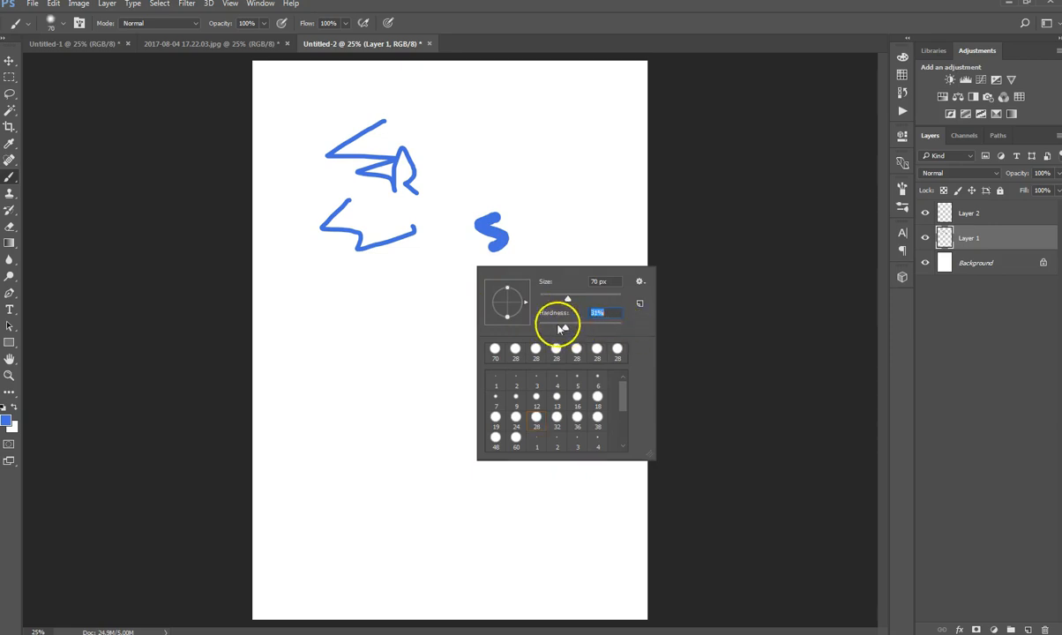
mouse_move(441, 254)
left_mouse_down()
mouse_move(468, 298)
mouse_move(427, 328)
left_mouse_up()
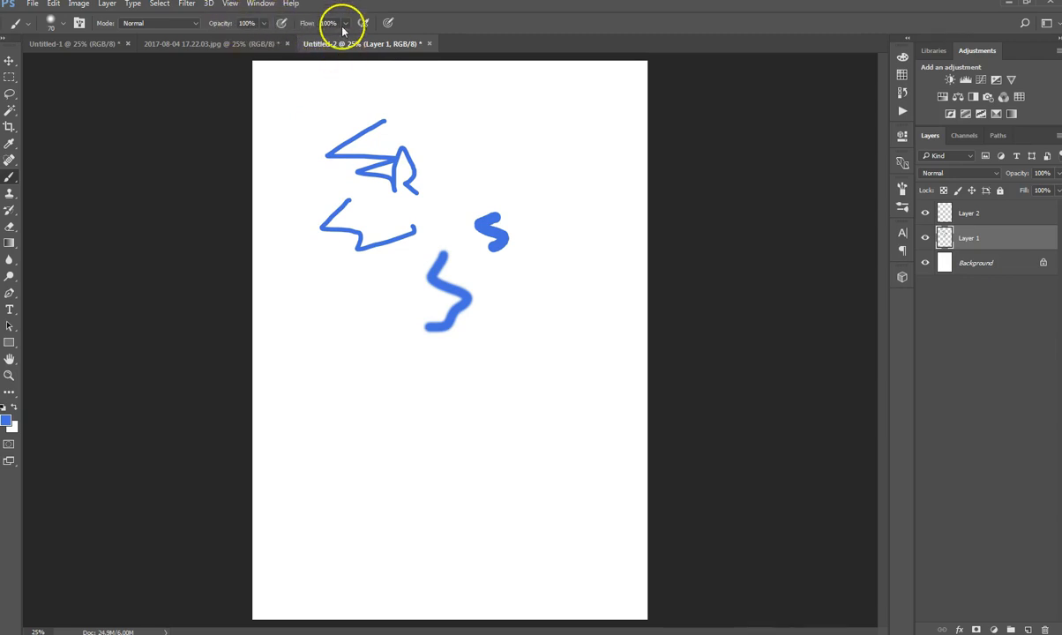
left_click_drag(300, 106, 300, 211)
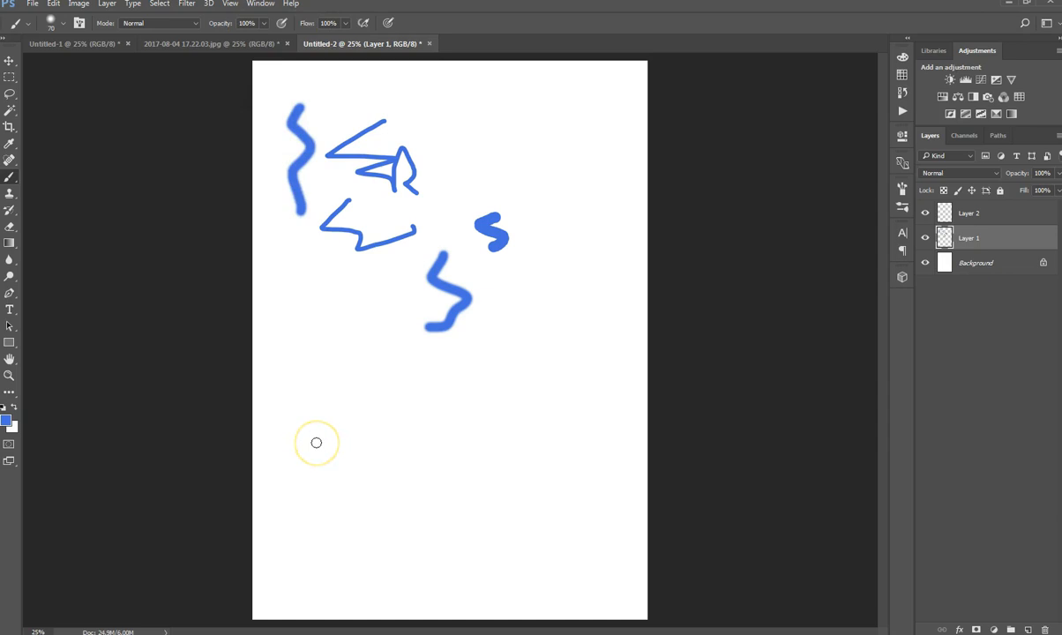
Step: Set the brush opacity to 29% and paint overlapping faint strokes across the upper middle of the canvas
left_click(262, 23)
left_click_drag(261, 40, 225, 41)
mouse_move(373, 88)
left_mouse_down()
mouse_move(447, 109)
mouse_move(470, 164)
mouse_move(498, 193)
mouse_move(511, 268)
left_mouse_up()
mouse_move(533, 168)
left_mouse_down()
mouse_move(486, 186)
mouse_move(500, 199)
mouse_move(481, 186)
left_mouse_up()
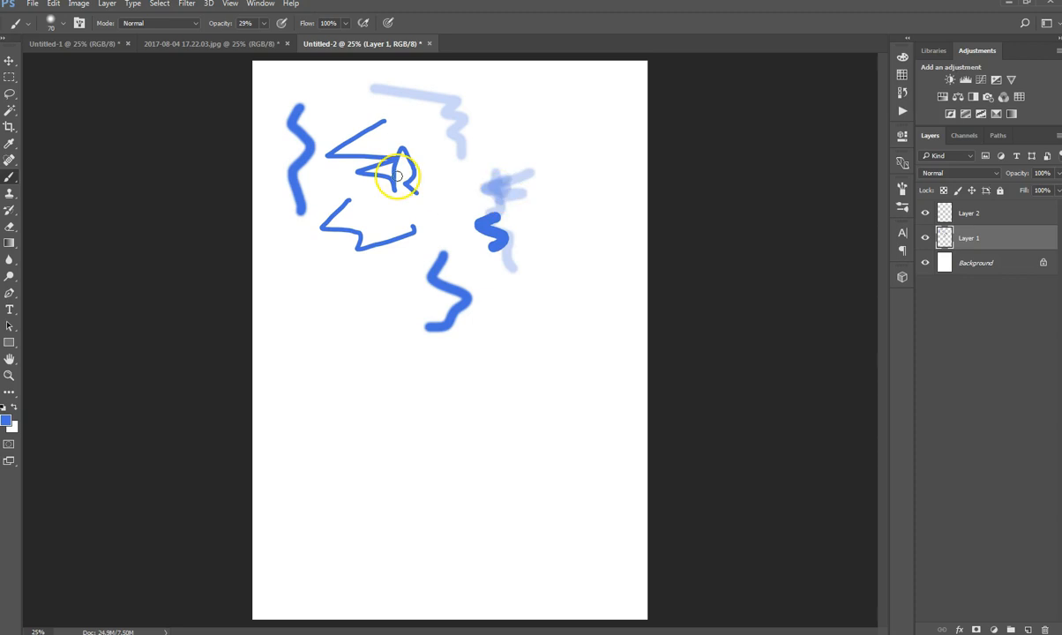
Step: Restore the brush opacity to 100%, set flow to 42%, and paint two long wavy strokes along the canvas's right side
left_click(264, 23)
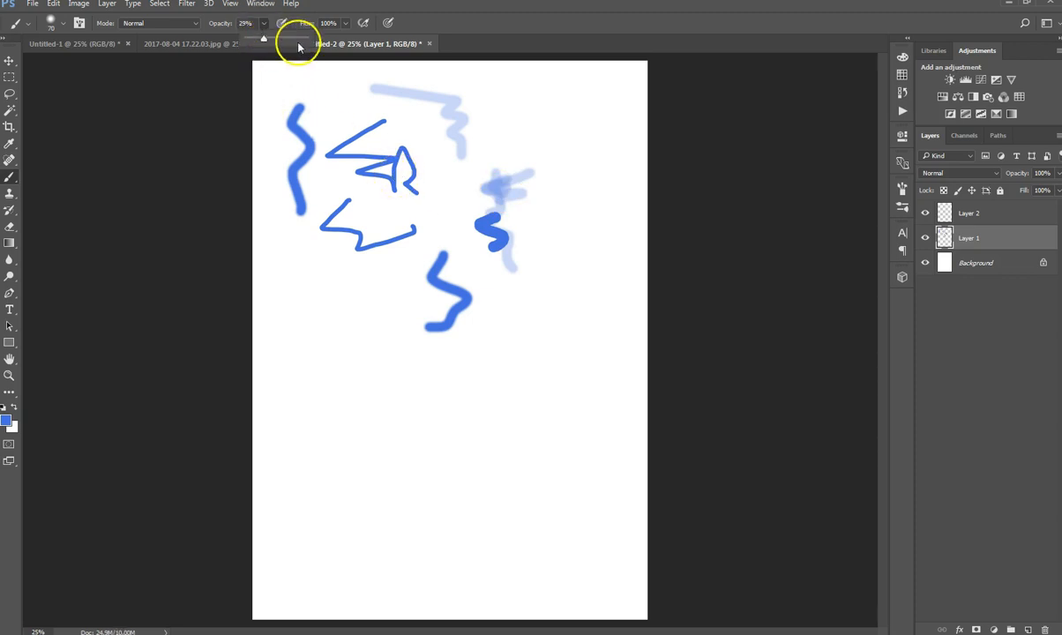
left_click_drag(270, 42, 313, 44)
left_click(345, 24)
mouse_move(505, 97)
left_mouse_down()
mouse_move(567, 123)
mouse_move(548, 204)
mouse_move(539, 229)
left_mouse_up()
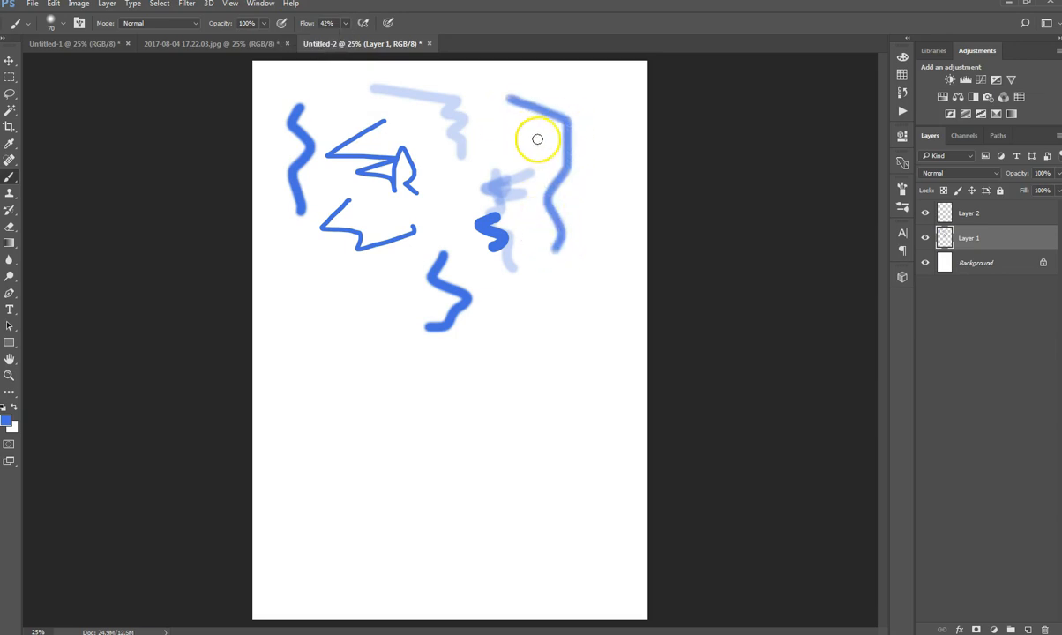
mouse_move(586, 158)
left_mouse_down()
mouse_move(592, 215)
mouse_move(561, 288)
left_mouse_up()
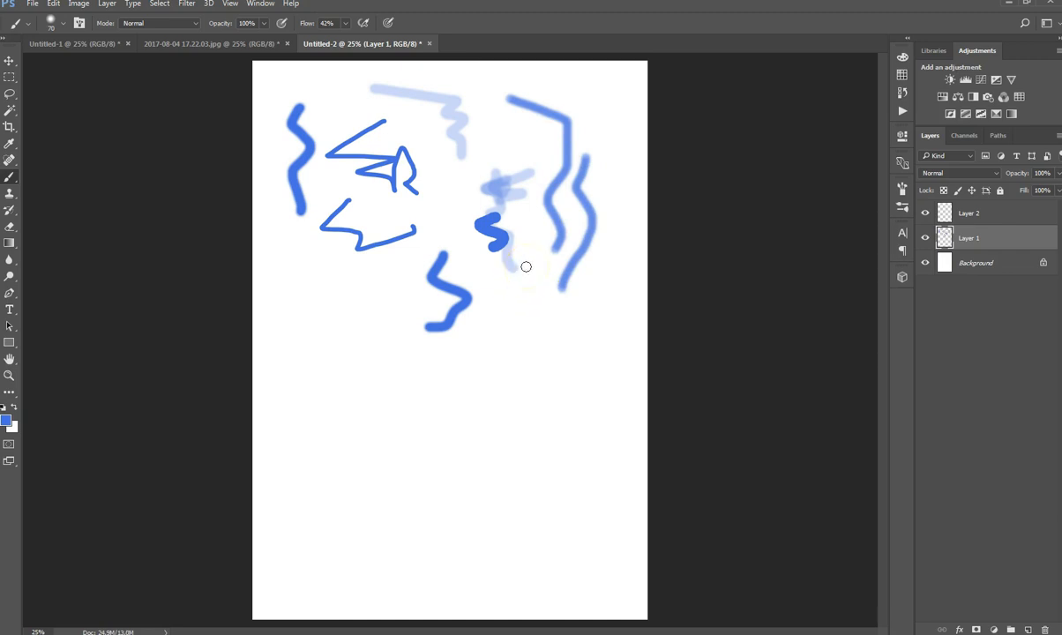
Step: Restore the brush flow to 100% and paint a short hooked stroke just left of the thick S-shaped stroke
left_click(345, 23)
left_click_drag(344, 40, 417, 38)
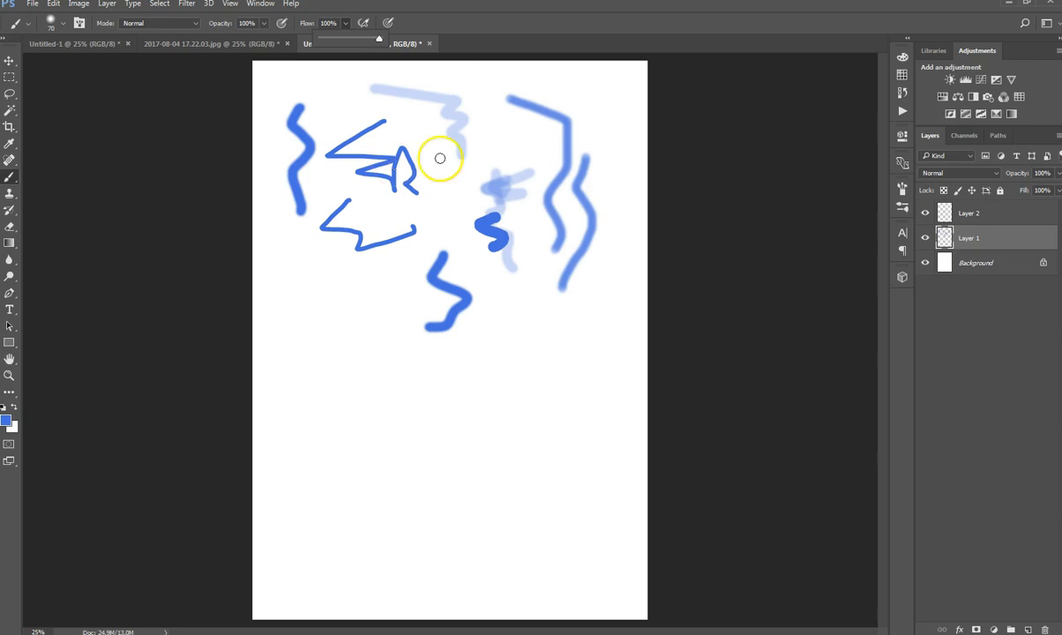
mouse_move(434, 236)
left_mouse_down()
mouse_move(434, 218)
mouse_move(454, 210)
left_mouse_up()
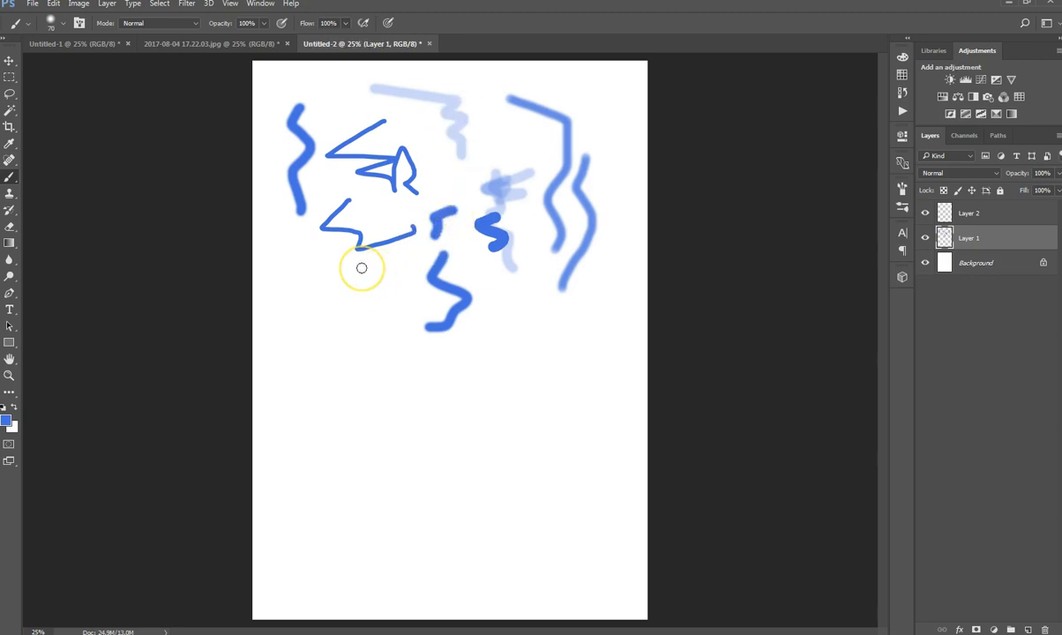
Step: Erase through the thick S-shaped stroke with a 66 px Eraser, and fade the short hooked stroke beside it at 73% eraser opacity
left_click(10, 225)
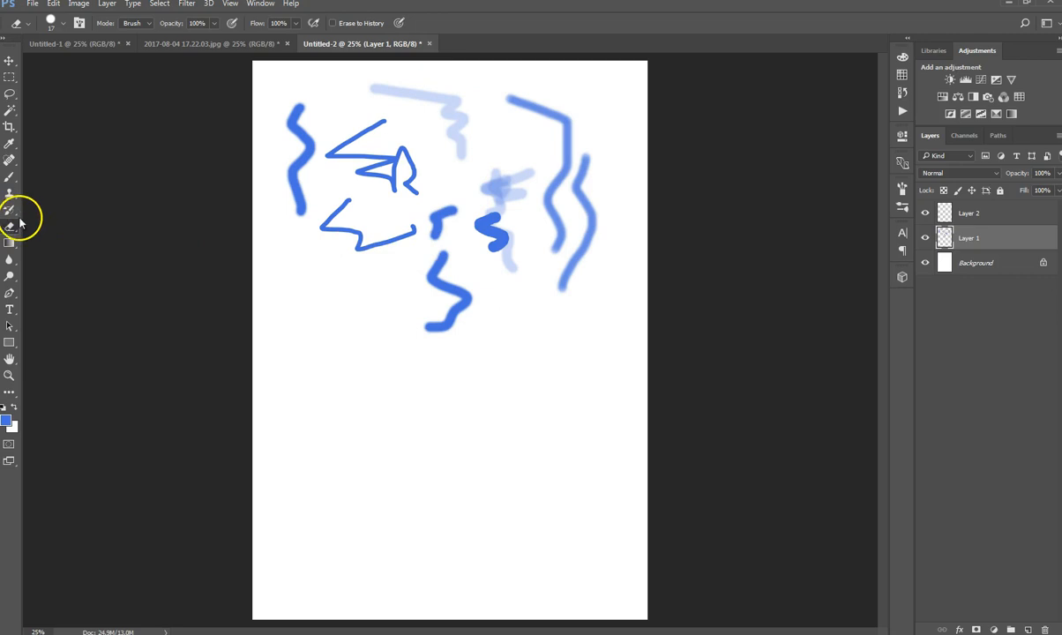
right_click(482, 244)
mouse_move(504, 201)
left_mouse_down()
mouse_move(487, 228)
mouse_move(499, 246)
left_mouse_up()
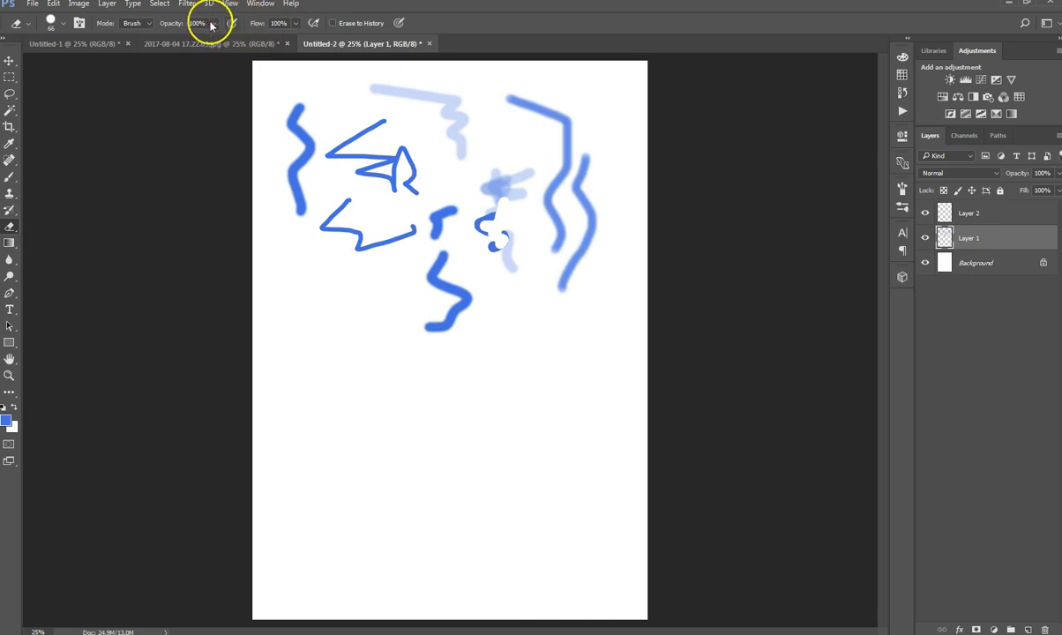
left_click_drag(213, 24, 196, 39)
mouse_move(436, 240)
left_mouse_down()
mouse_move(445, 209)
mouse_move(429, 230)
mouse_move(503, 212)
mouse_move(482, 241)
mouse_move(445, 234)
left_mouse_up()
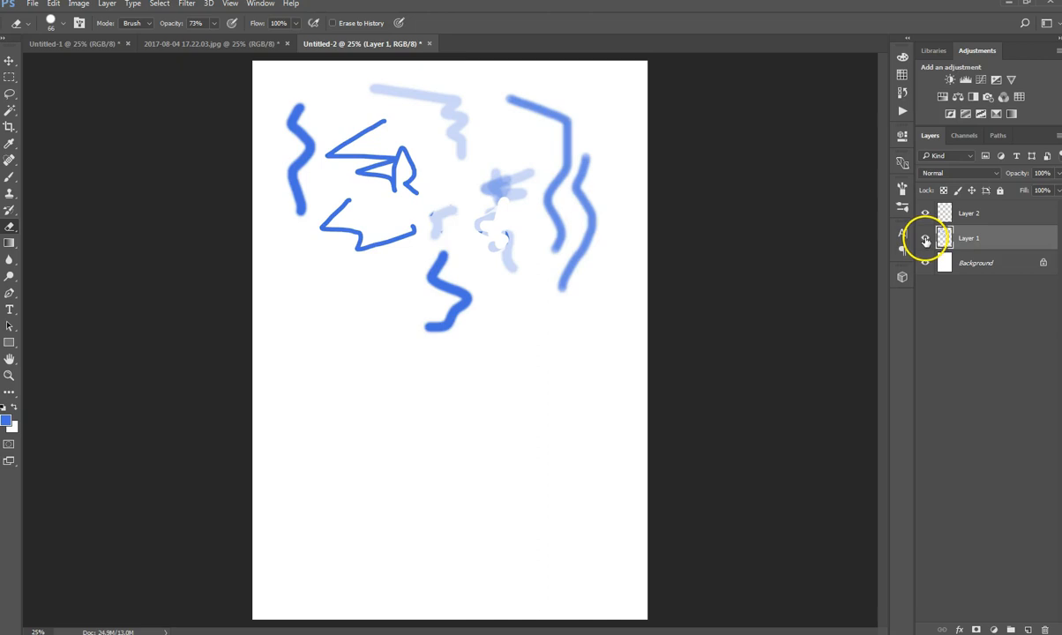
Step: Hide and show Layer 1 twice to check which strokes it contains
left_click(926, 240)
left_click(926, 239)
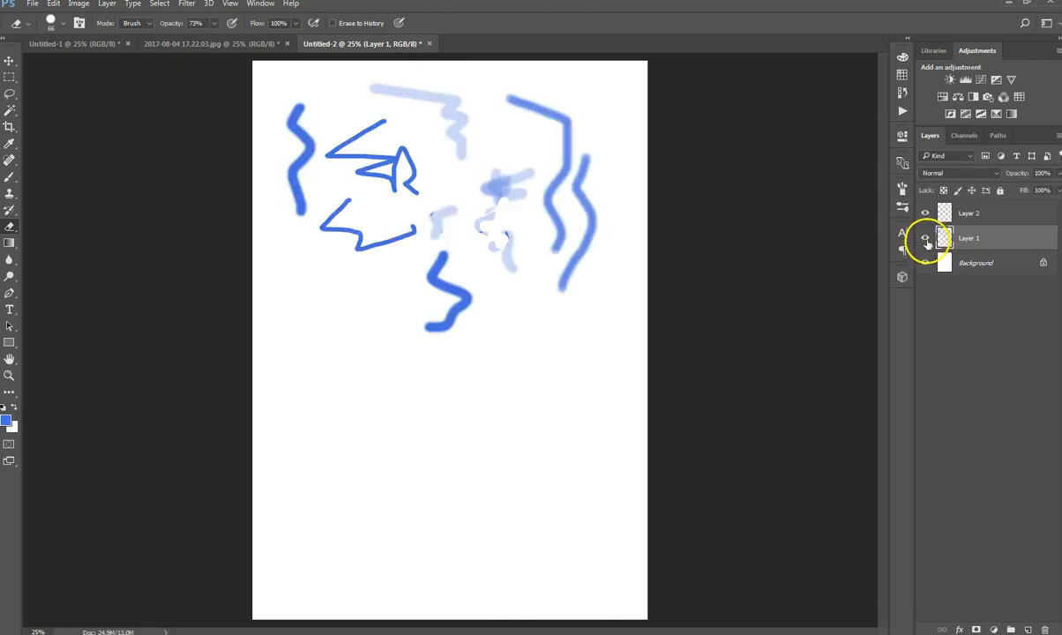
left_click(925, 239)
left_click(925, 239)
Step: Move Layer 1 above Layer 2 in the stack and make Layer 2 the active layer
left_click_drag(944, 239, 944, 199)
left_click(960, 237)
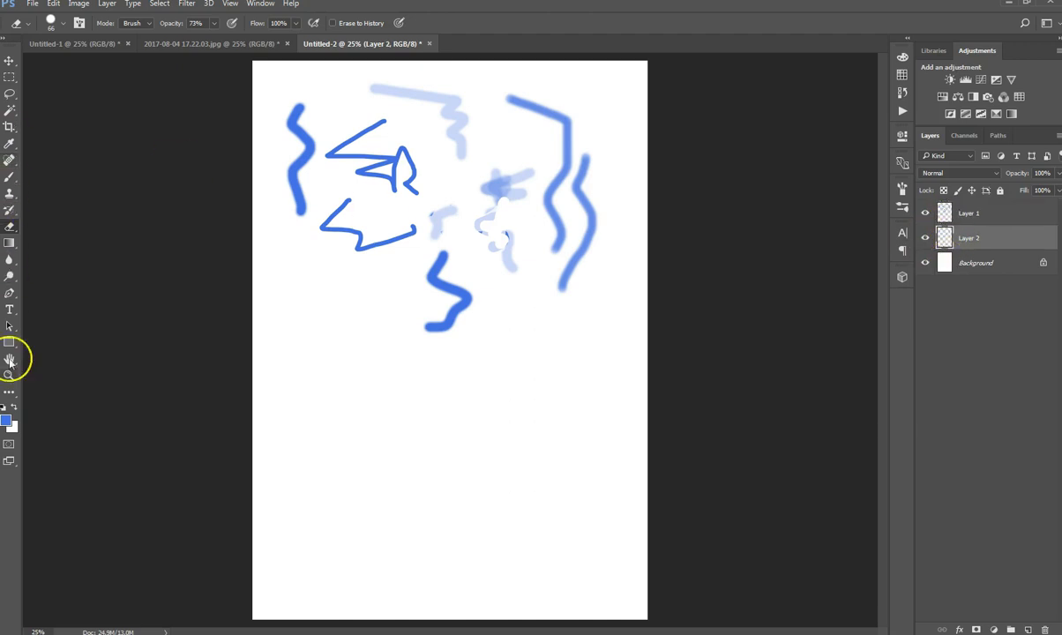
Step: Change the foreground colour to a strong purple
left_click(7, 419)
left_click(591, 401)
left_click_drag(591, 400, 652, 355)
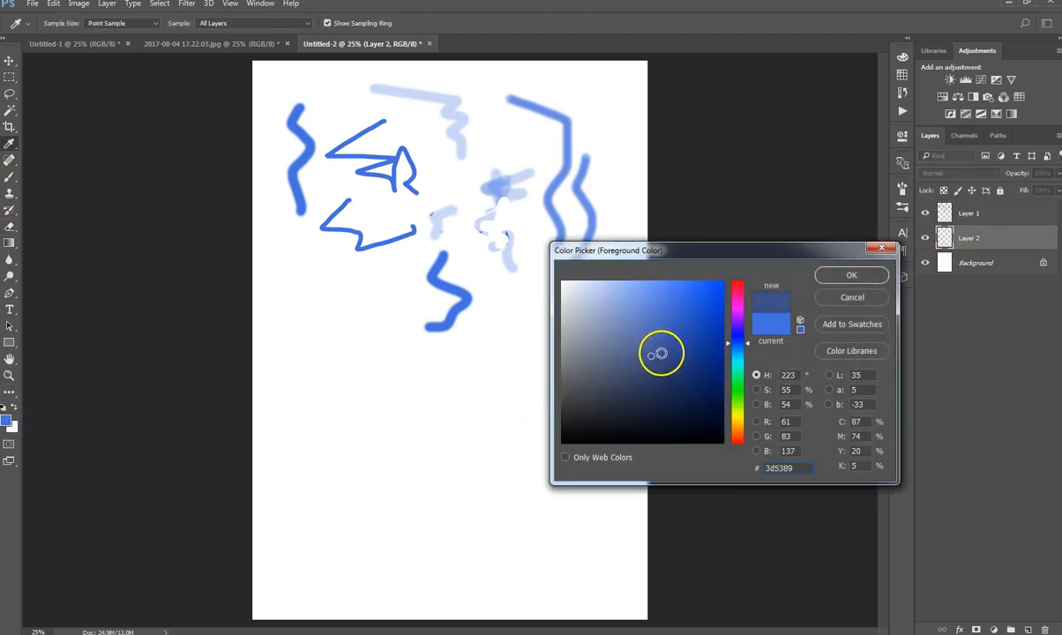
left_click_drag(739, 372, 729, 325)
left_click_drag(693, 309, 709, 304)
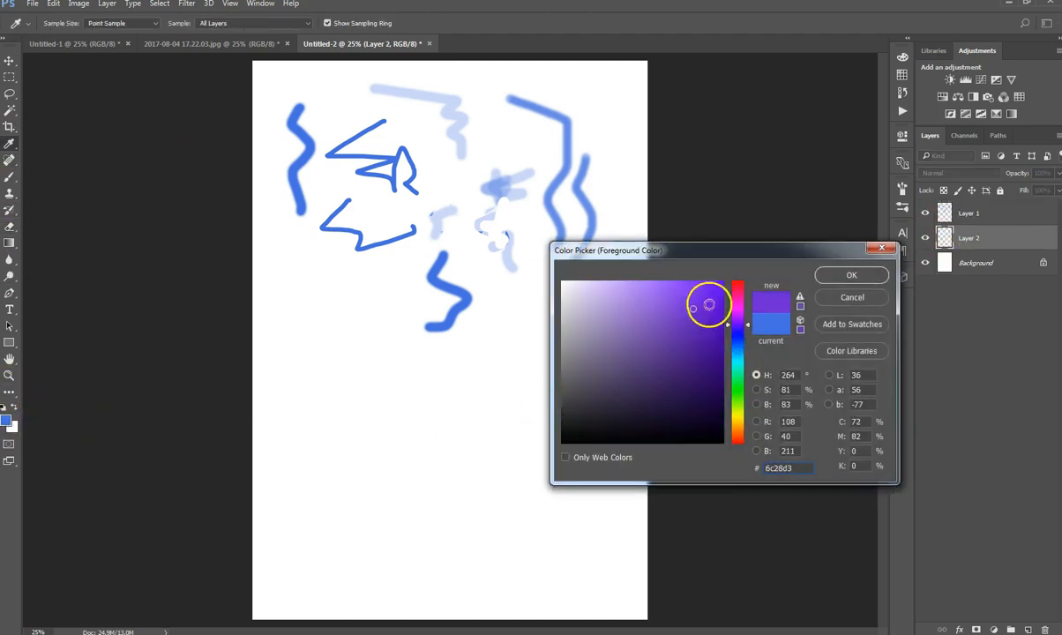
left_click(837, 275)
Step: Paint two purple Brush strokes on Layer 2 that cross the blue strokes of Layer 1
key("e")
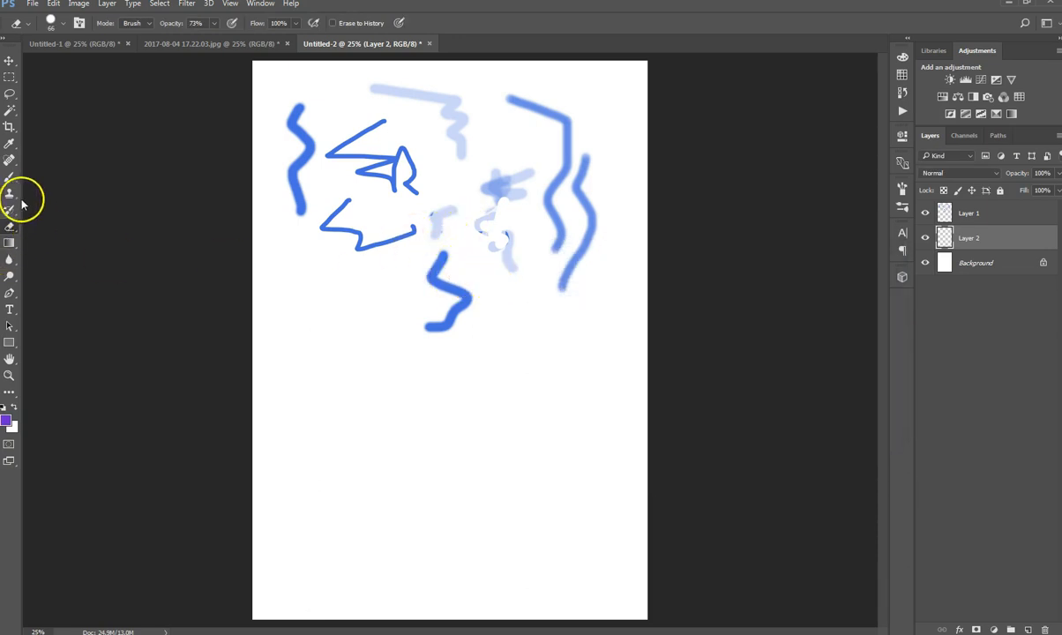
left_click(9, 176)
mouse_move(510, 263)
left_mouse_down()
mouse_move(460, 296)
mouse_move(458, 346)
left_mouse_up()
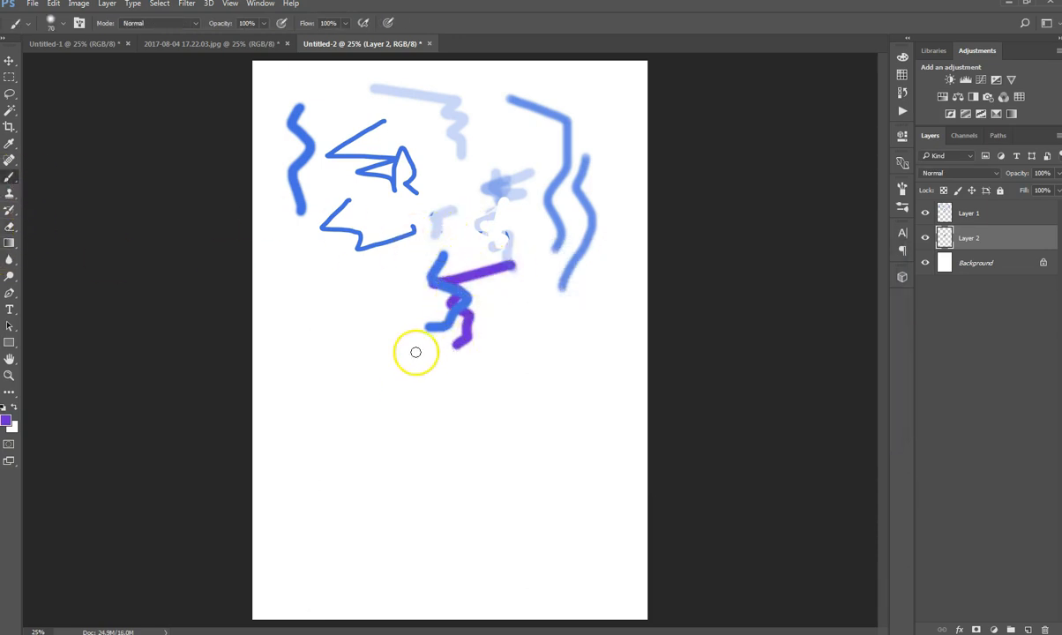
mouse_move(402, 181)
left_mouse_down()
mouse_move(366, 228)
mouse_move(358, 296)
left_mouse_up()
Step: Switch to the Move tool, clear the layer selection on the empty canvas, and select Layer 2 again
left_click(9, 62)
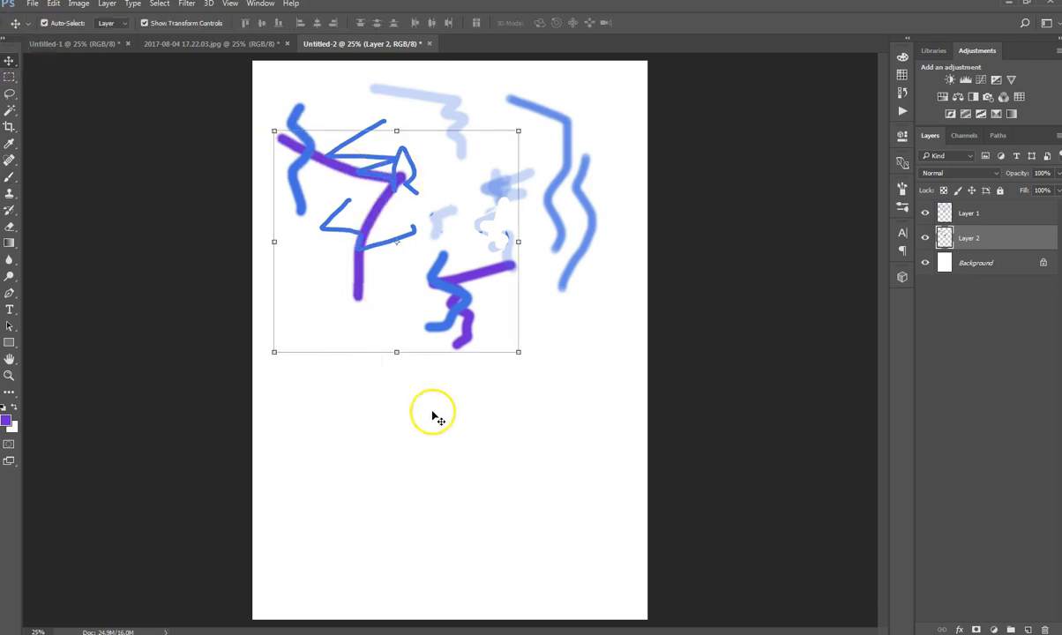
left_click(399, 394)
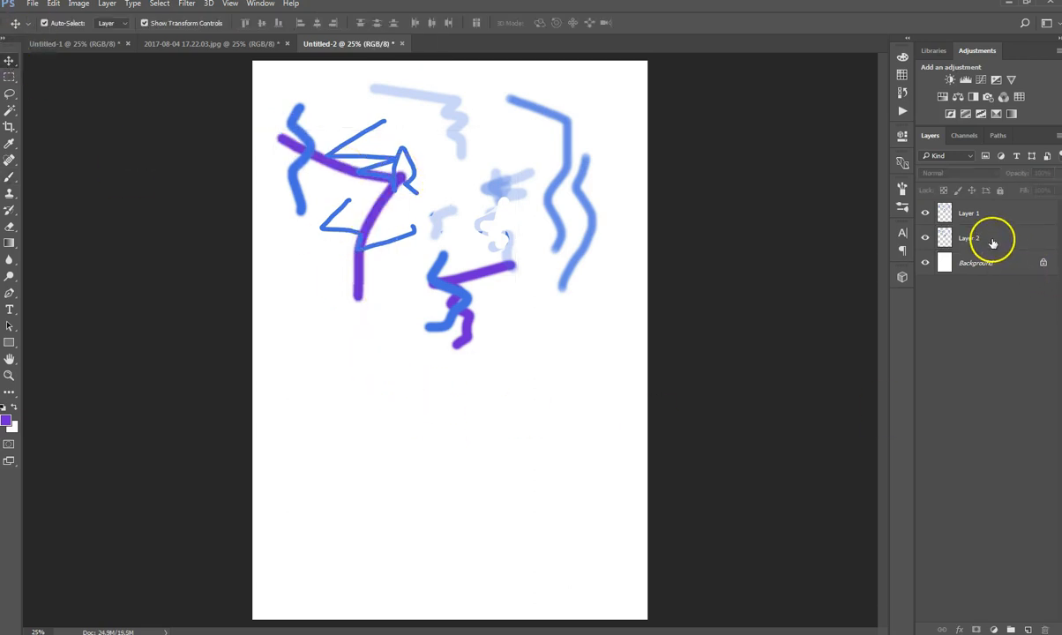
left_click(992, 244)
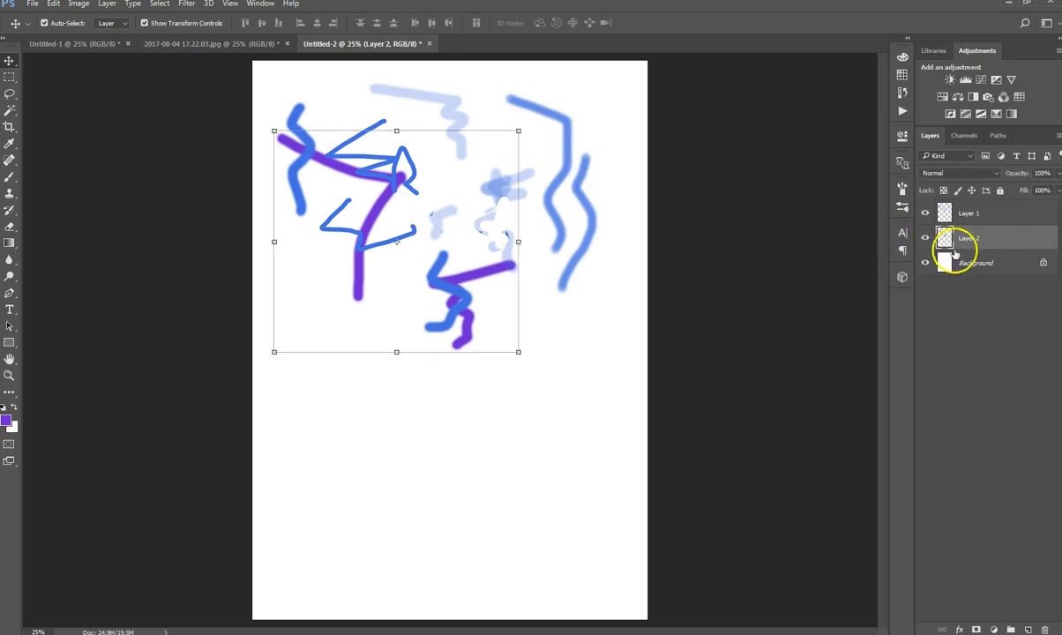
Step: Move Layer 2 above Layer 1 in the stack and lower Layer 1's opacity until its strokes are faint
left_click_drag(965, 239, 968, 209)
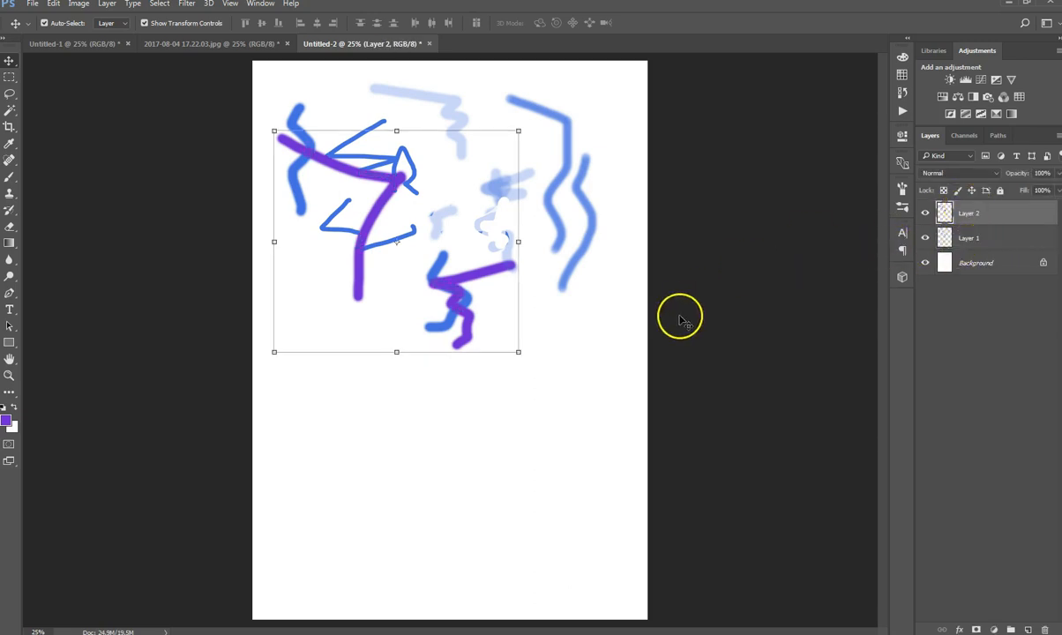
left_click(611, 313)
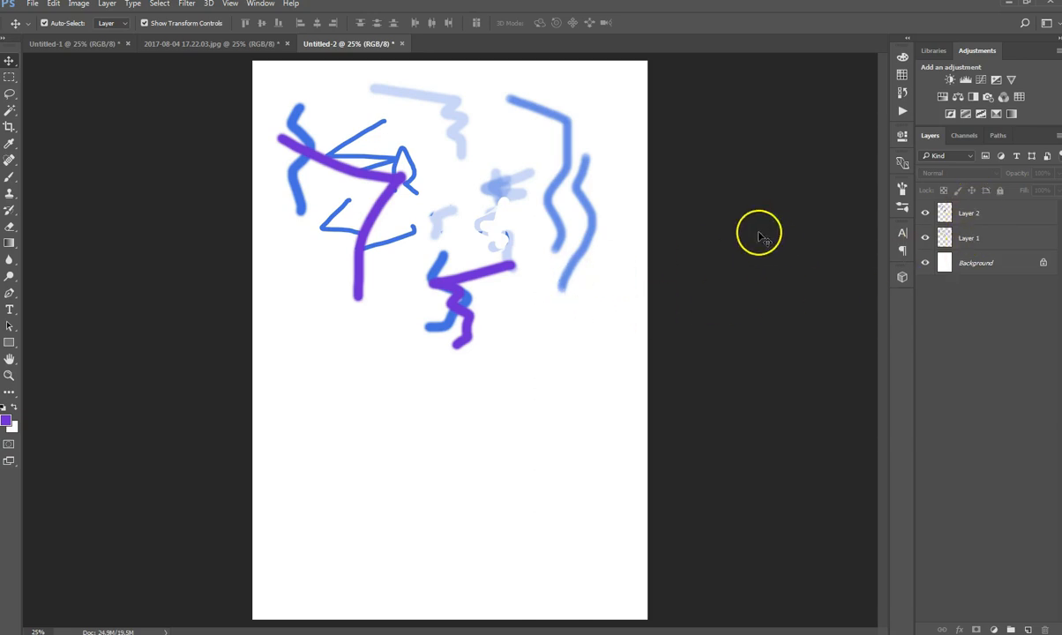
left_click(990, 240)
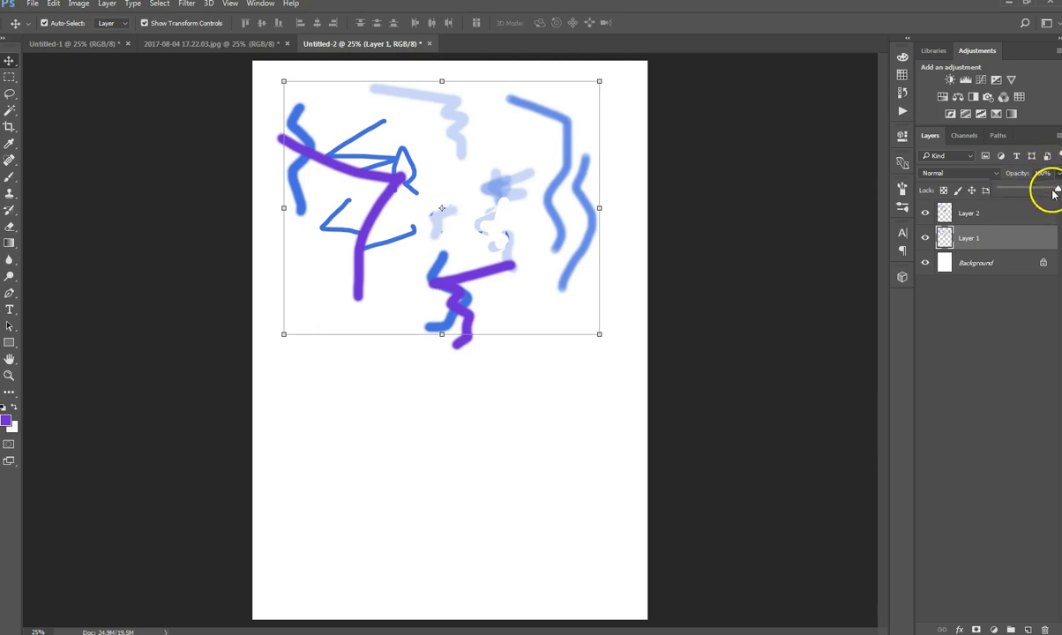
left_click_drag(1055, 192, 1010, 192)
left_click(569, 442)
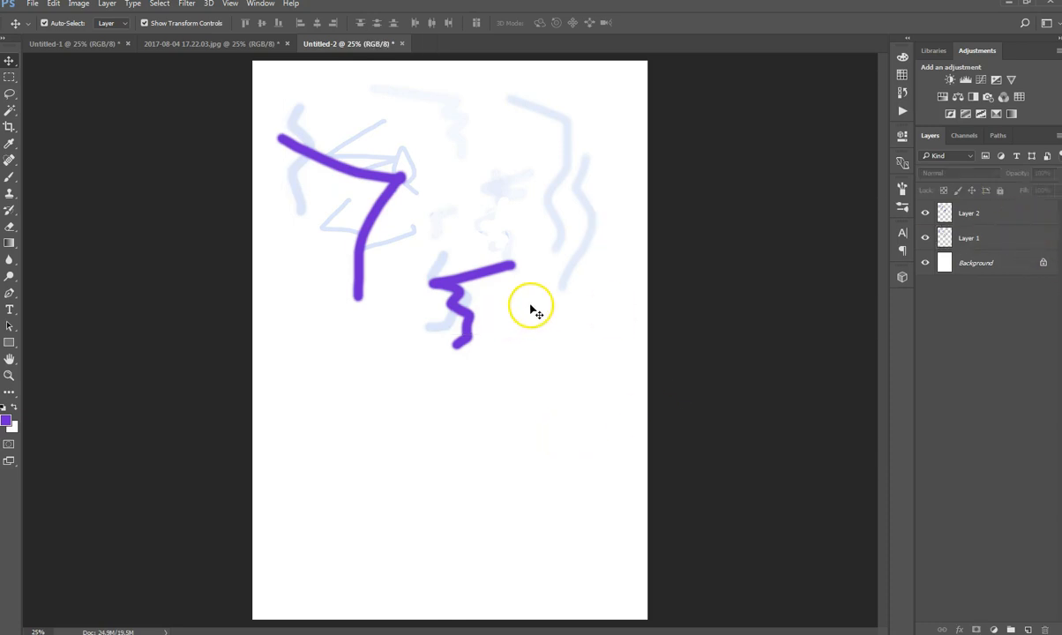
Step: Hide Layer 1 and Layer 2 and add a new empty layer above them
left_click(925, 239)
left_click(925, 212)
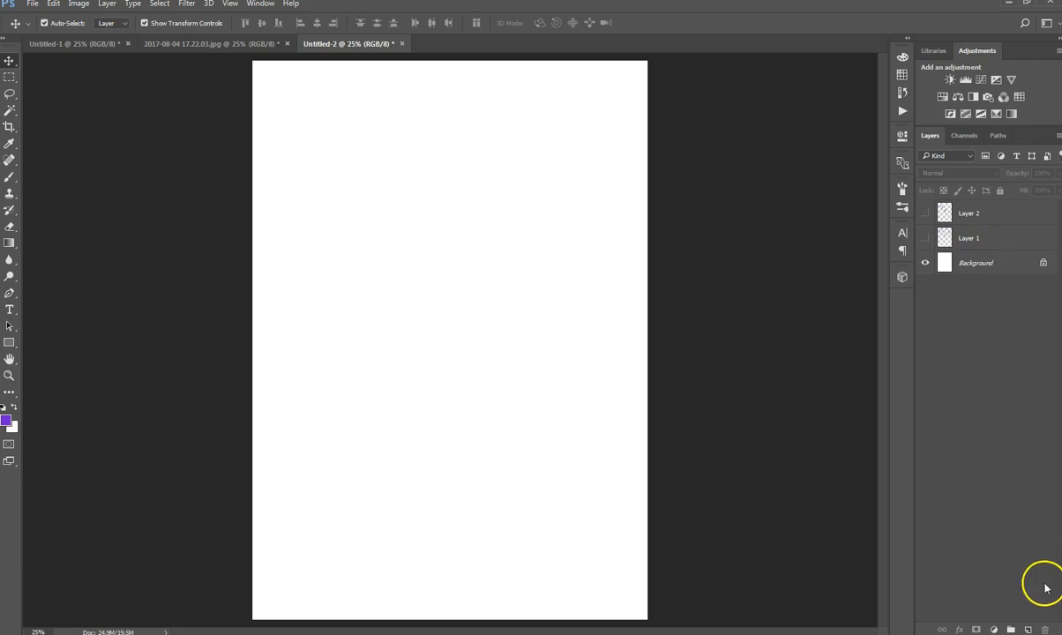
left_click(1027, 629)
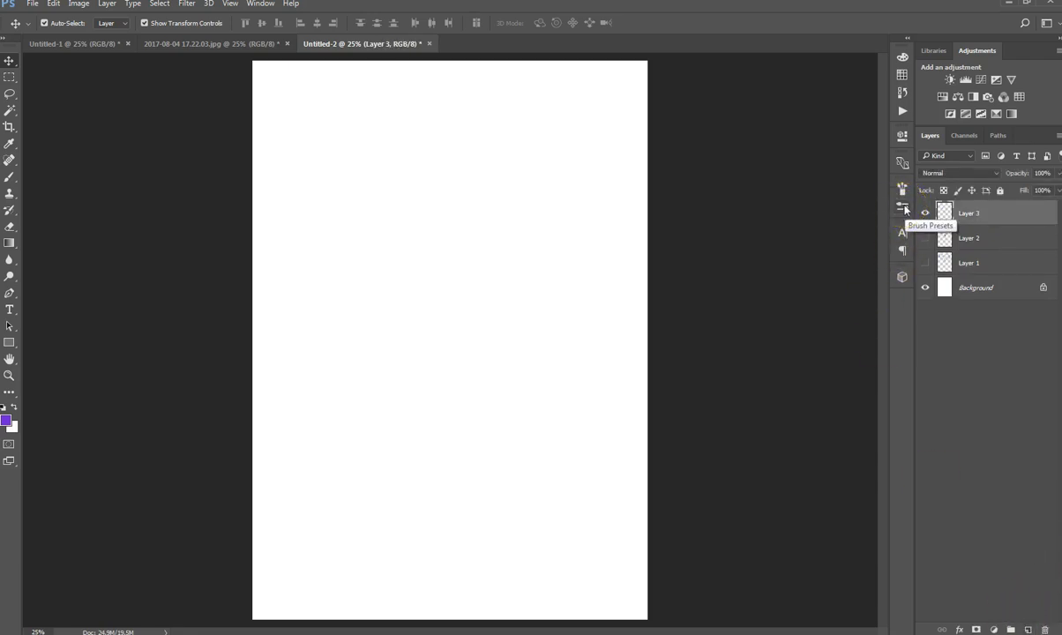
Step: Display the detailed Brush settings and activate the Brush tool so they can be edited
left_click(212, 10)
left_click(261, 5)
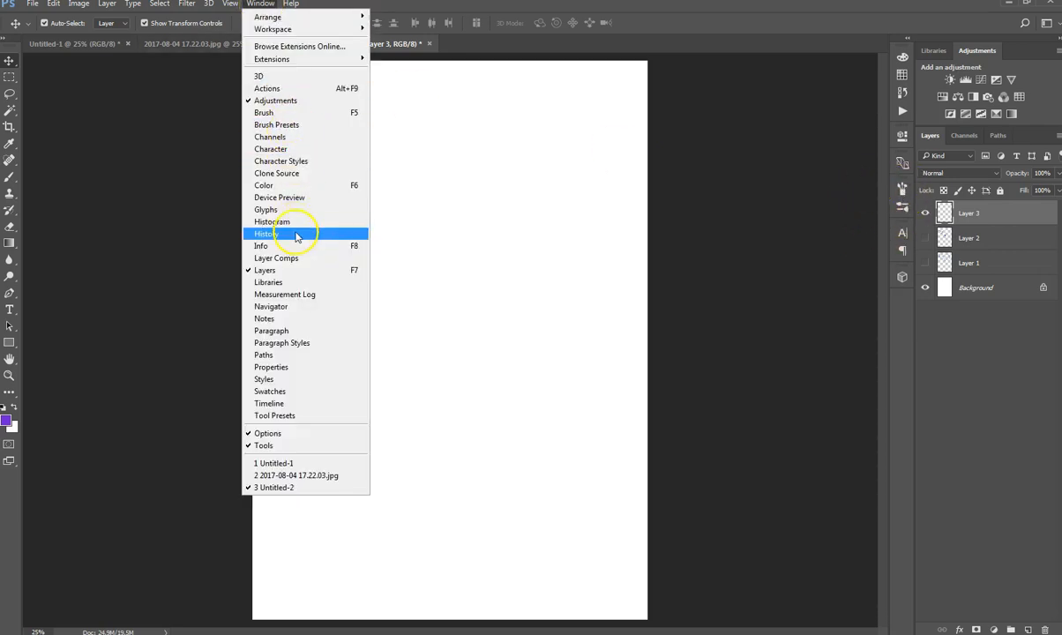
left_click(291, 115)
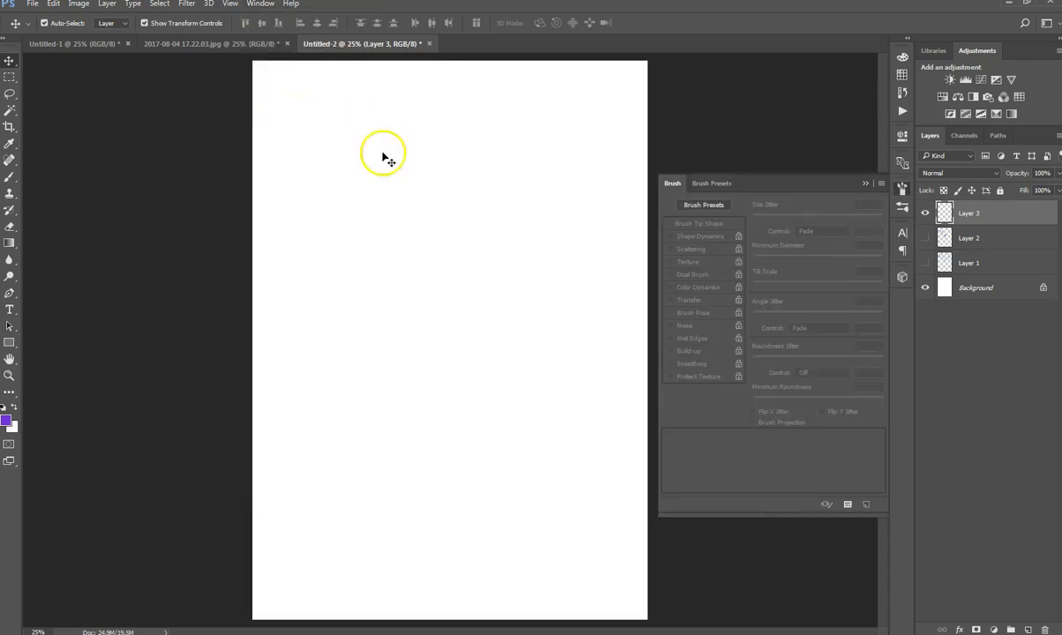
left_click(903, 189)
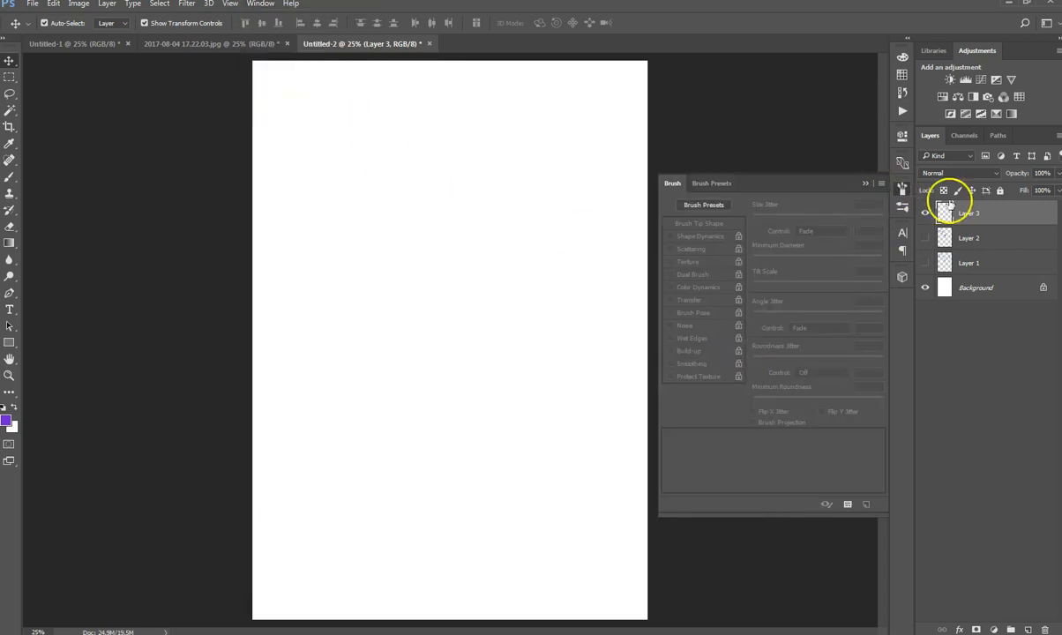
left_click(12, 179)
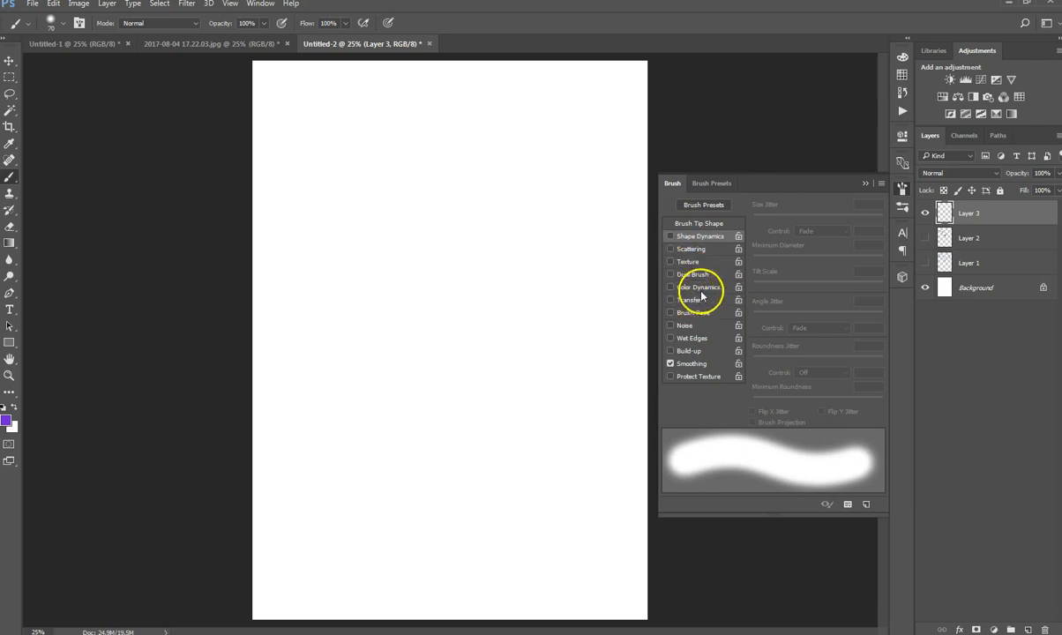
Step: Enable Shape Dynamics for the brush with a size jitter of 1% and a minimum diameter of 28%
left_click(671, 236)
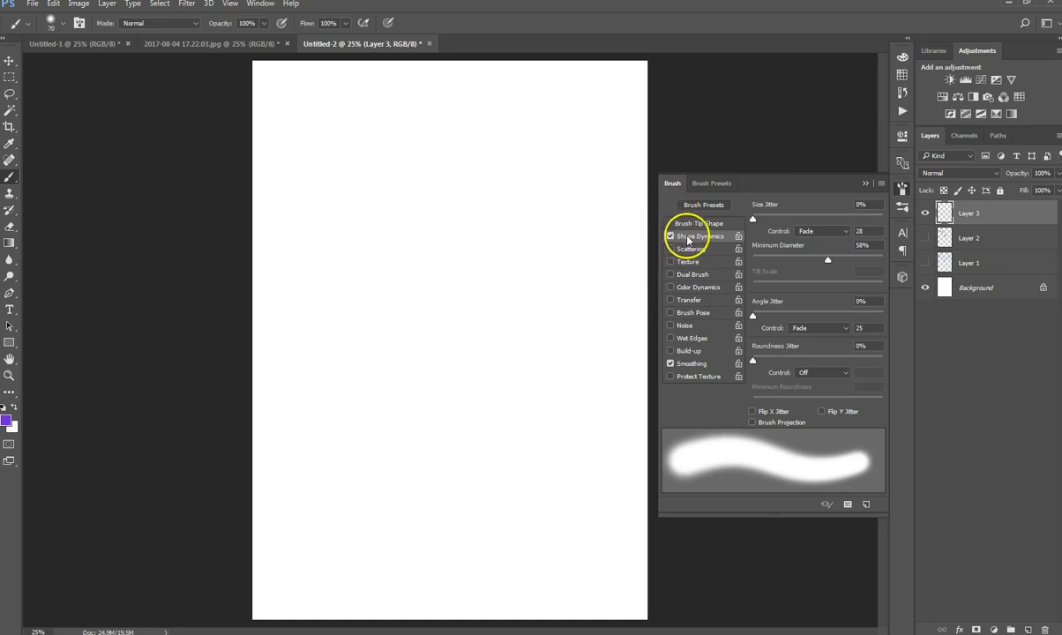
mouse_move(753, 221)
left_mouse_down()
mouse_move(805, 221)
mouse_move(754, 218)
left_mouse_up()
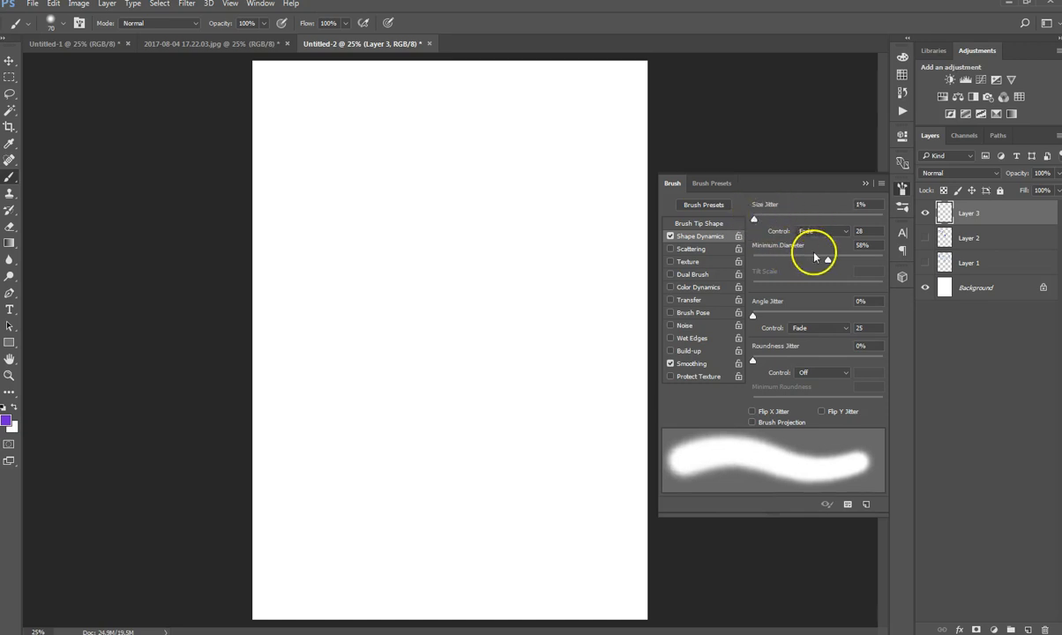
left_click_drag(824, 261, 788, 262)
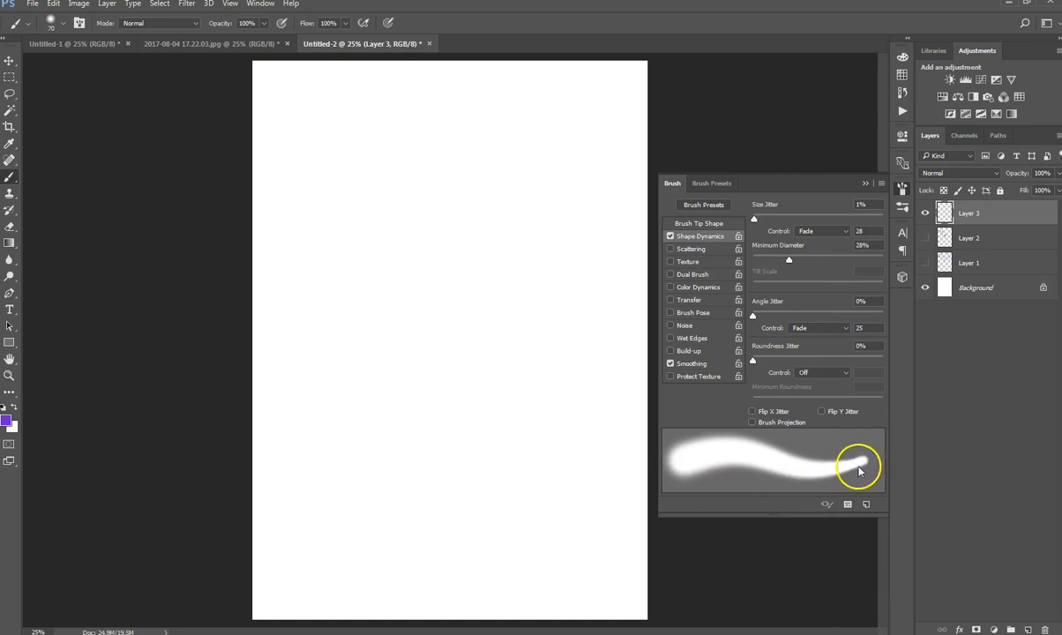
Step: Paint three curved purple strokes with tapering tails on the upper part of Layer 3, and turn Shape Dynamics off
mouse_move(563, 108)
left_mouse_down()
mouse_move(529, 129)
mouse_move(564, 204)
mouse_move(395, 267)
left_mouse_up()
mouse_move(447, 122)
left_mouse_down()
mouse_move(415, 140)
mouse_move(467, 255)
mouse_move(380, 273)
left_mouse_up()
mouse_move(384, 147)
left_mouse_down()
mouse_move(436, 204)
mouse_move(386, 285)
left_mouse_up()
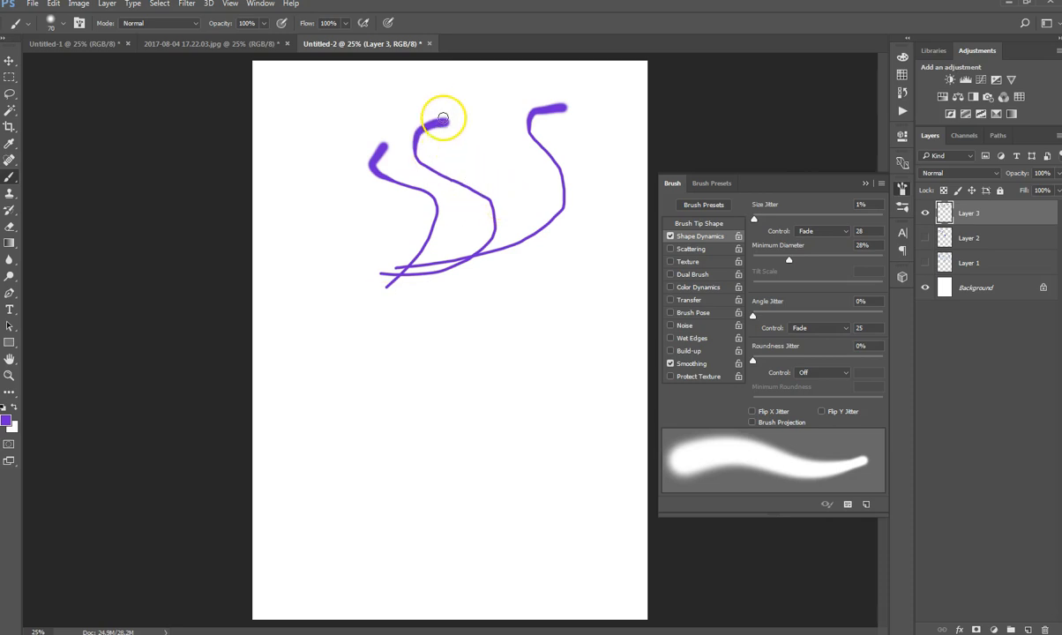
left_click(670, 236)
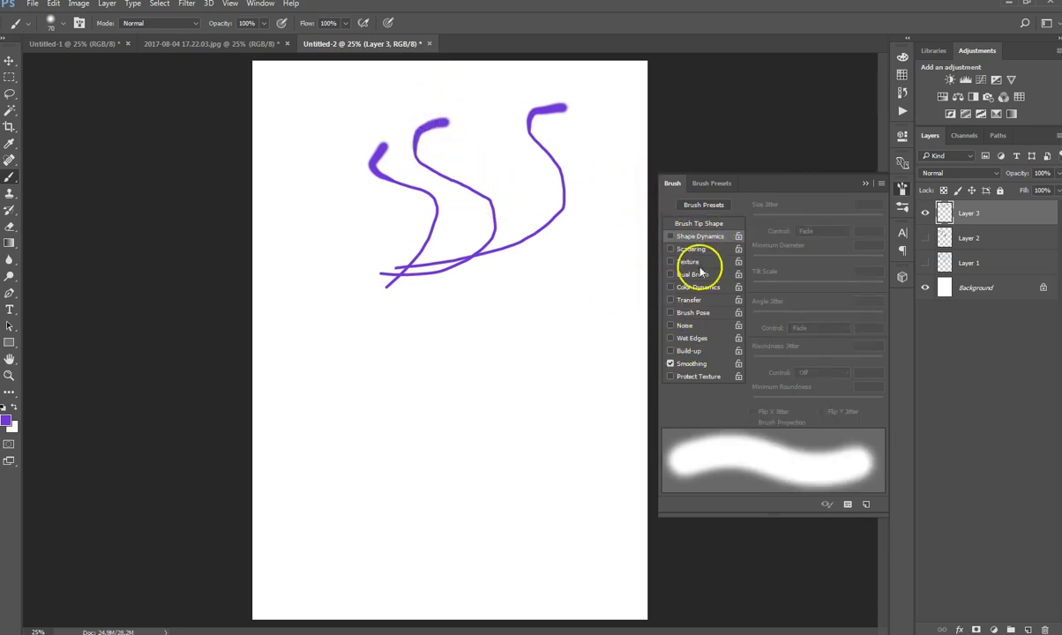
Step: Replace the current brush presets with the Calligraphic Brushes set
right_click(365, 245)
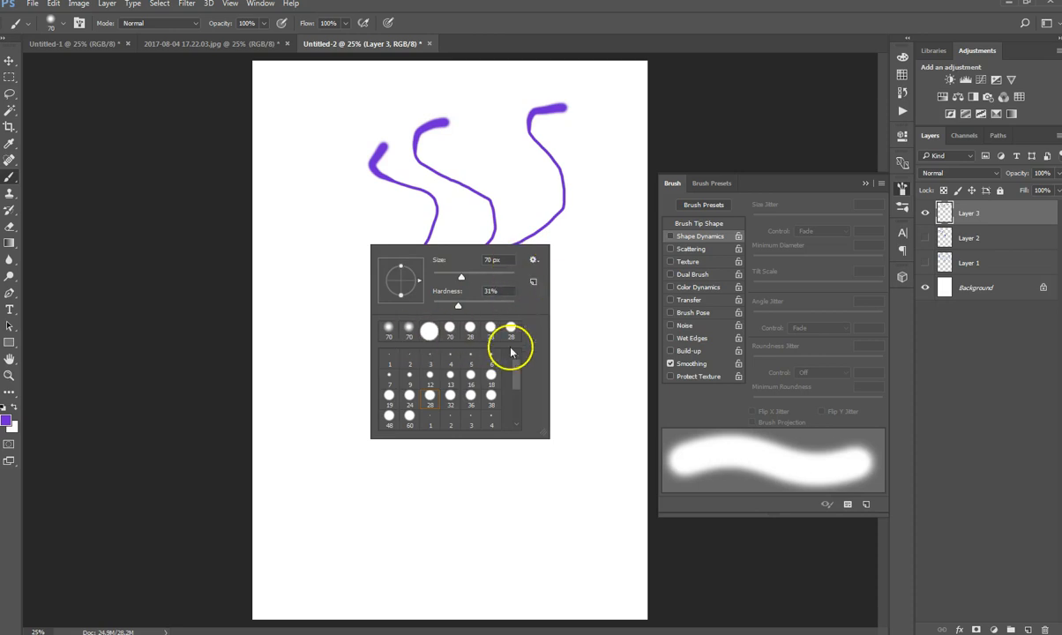
mouse_move(517, 373)
left_mouse_down()
mouse_move(519, 422)
mouse_move(519, 366)
left_mouse_up()
left_click(533, 261)
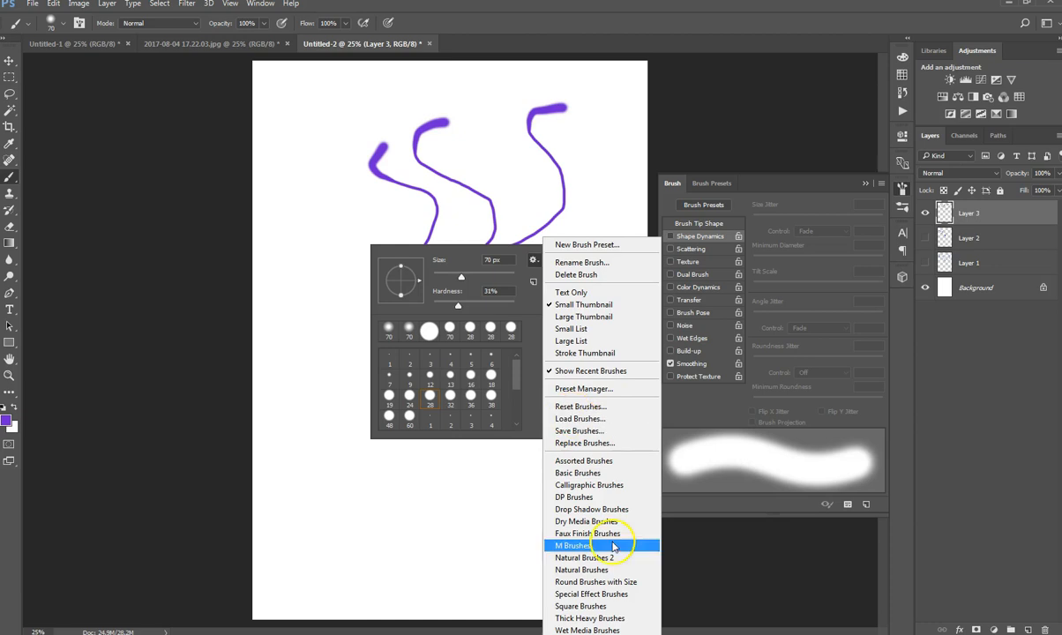
left_click(619, 485)
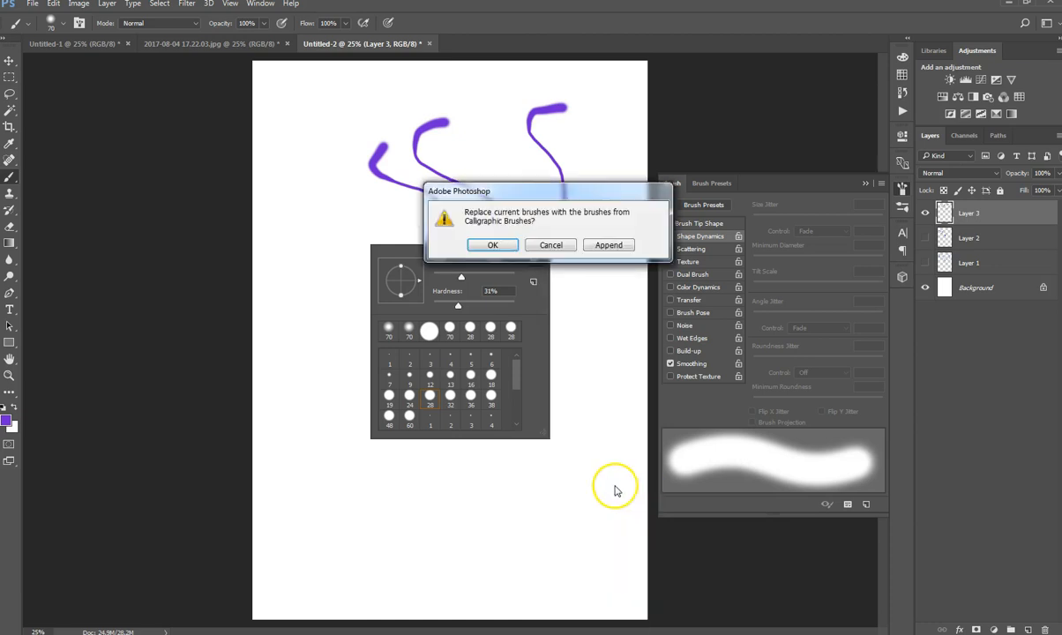
left_click(487, 247)
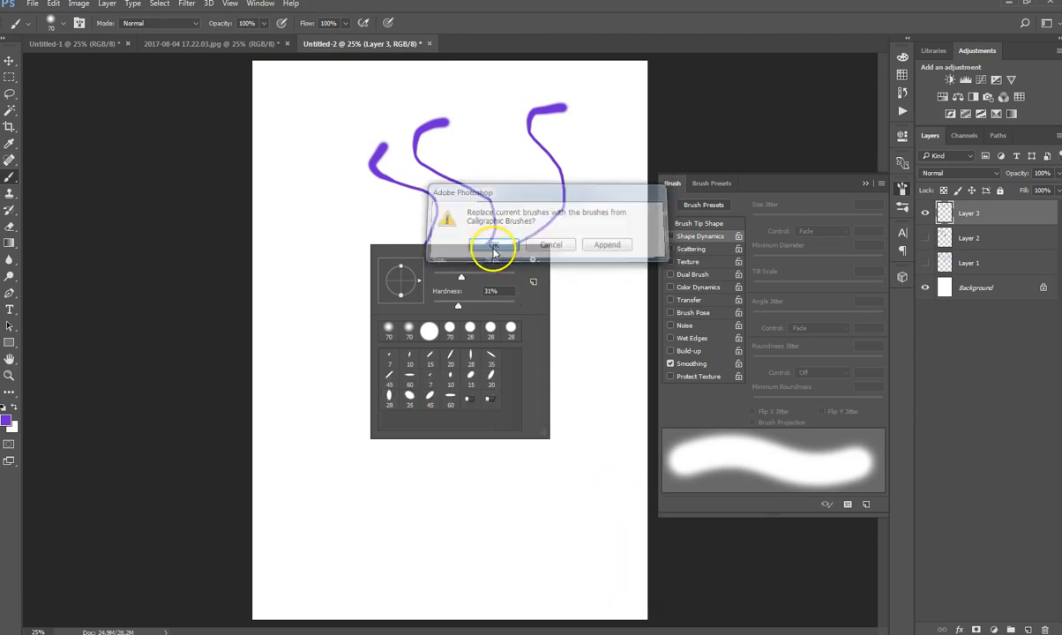
Step: Choose the slanted 20 px calligraphic brush, enlarge it to 228 px, and paint a long winding stroke and a short zigzag on Layer 3
left_click(449, 357)
left_click_drag(477, 276, 497, 276)
left_click(335, 288)
mouse_move(331, 286)
left_mouse_down()
mouse_move(357, 351)
mouse_move(440, 348)
mouse_move(475, 388)
mouse_move(311, 413)
mouse_move(344, 451)
mouse_move(420, 460)
mouse_move(429, 496)
left_mouse_up()
mouse_move(516, 305)
left_mouse_down()
mouse_move(537, 324)
mouse_move(523, 388)
left_mouse_up()
Step: Switch to a flat bristle brush from the calligraphic set and paint a thick winding purple stroke over the short zigzag
right_click(523, 388)
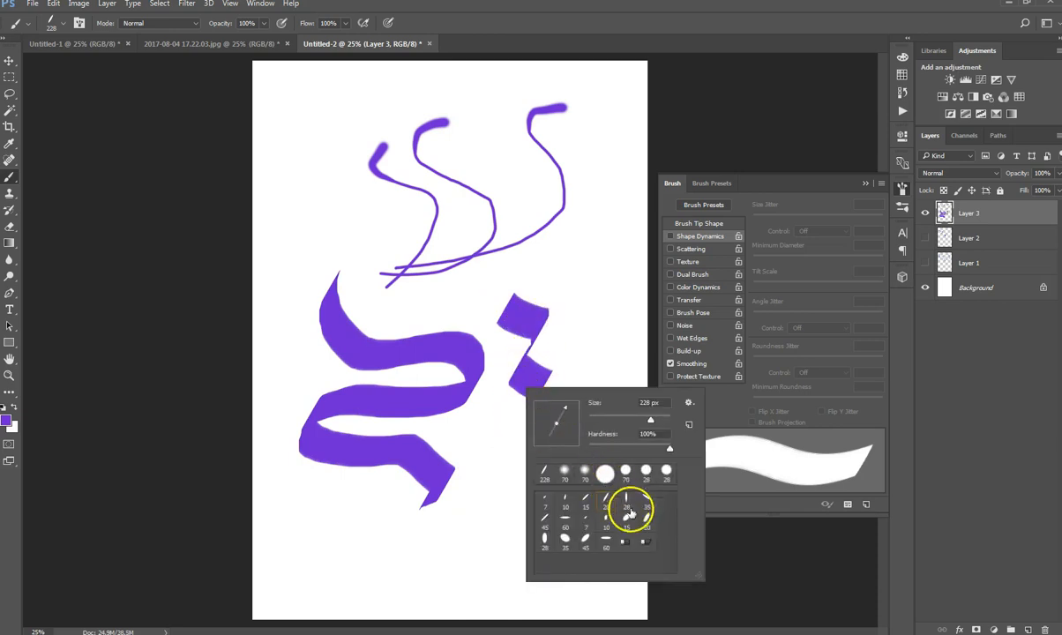
mouse_move(510, 261)
left_mouse_down()
mouse_move(543, 273)
mouse_move(520, 294)
mouse_move(598, 312)
mouse_move(568, 335)
mouse_move(534, 395)
mouse_move(532, 468)
mouse_move(529, 448)
mouse_move(519, 453)
mouse_move(472, 418)
mouse_move(519, 494)
left_mouse_up()
left_click(473, 426)
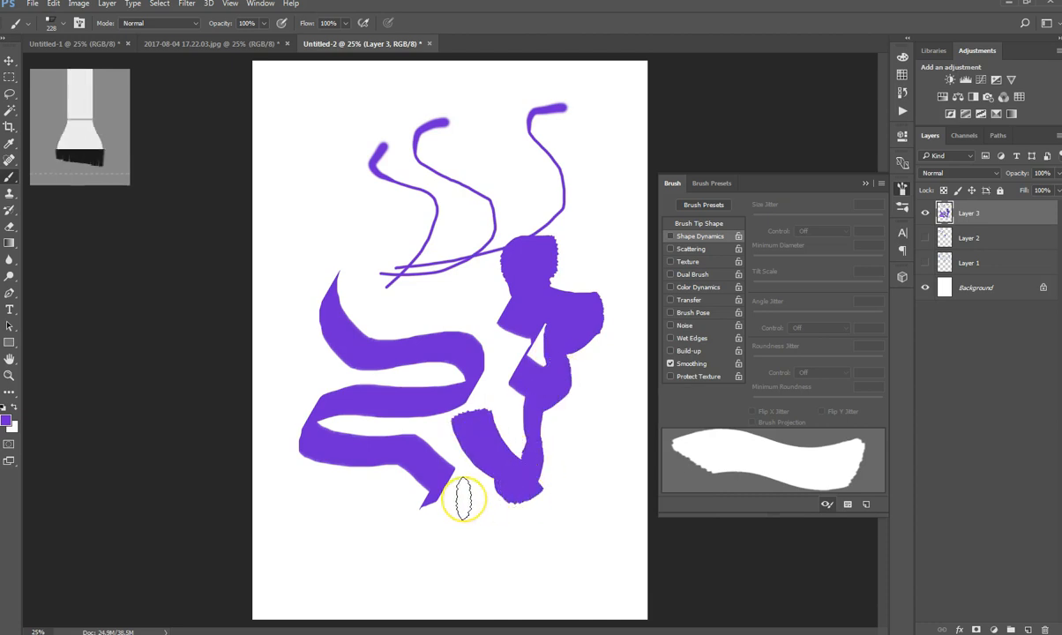